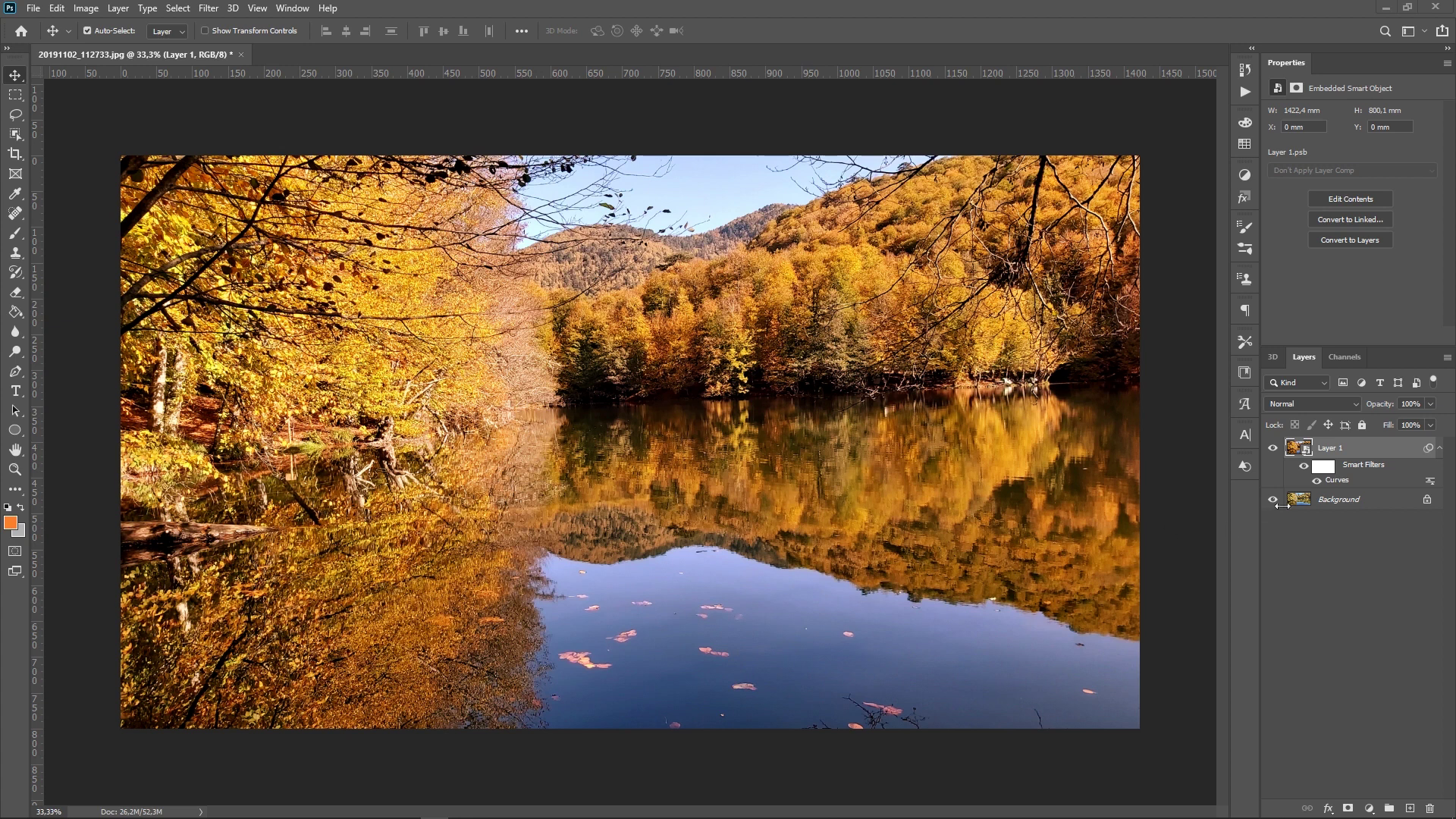
Toggle the Curves adjustment off and on twice to compare the lake photo.
left_click(1304, 467)
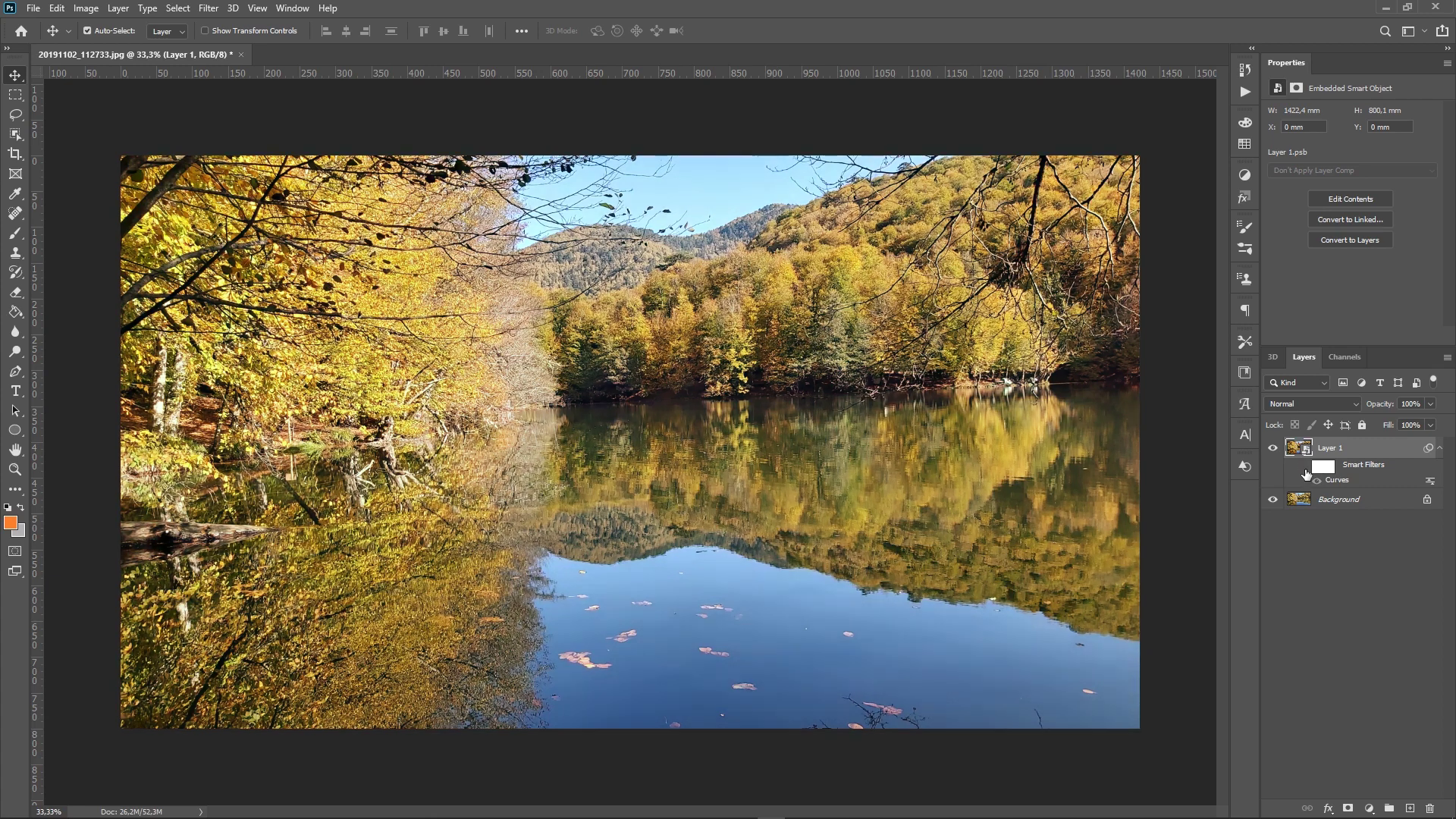
left_click(1304, 467)
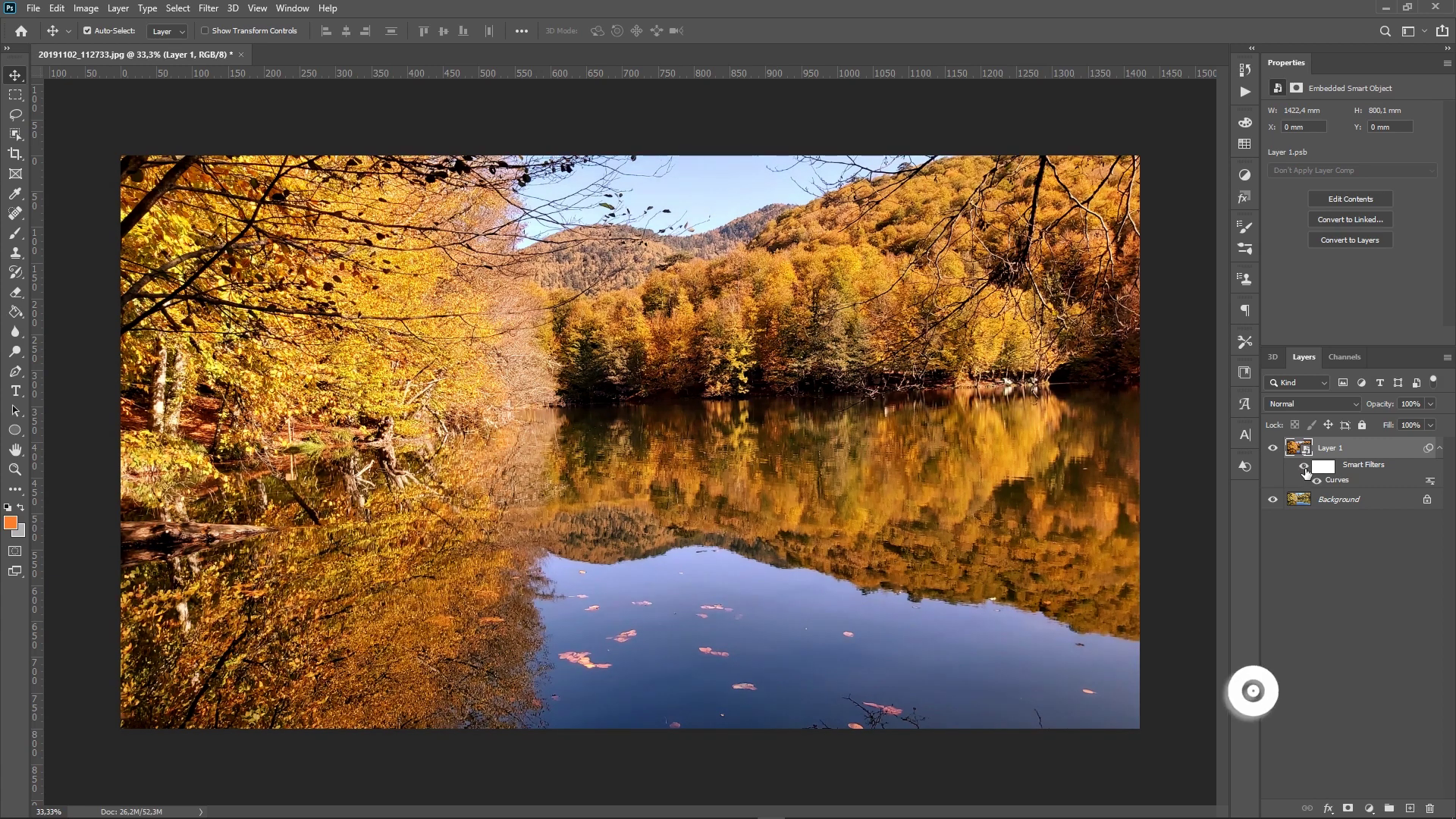
left_click(1303, 467)
left_click(1304, 467)
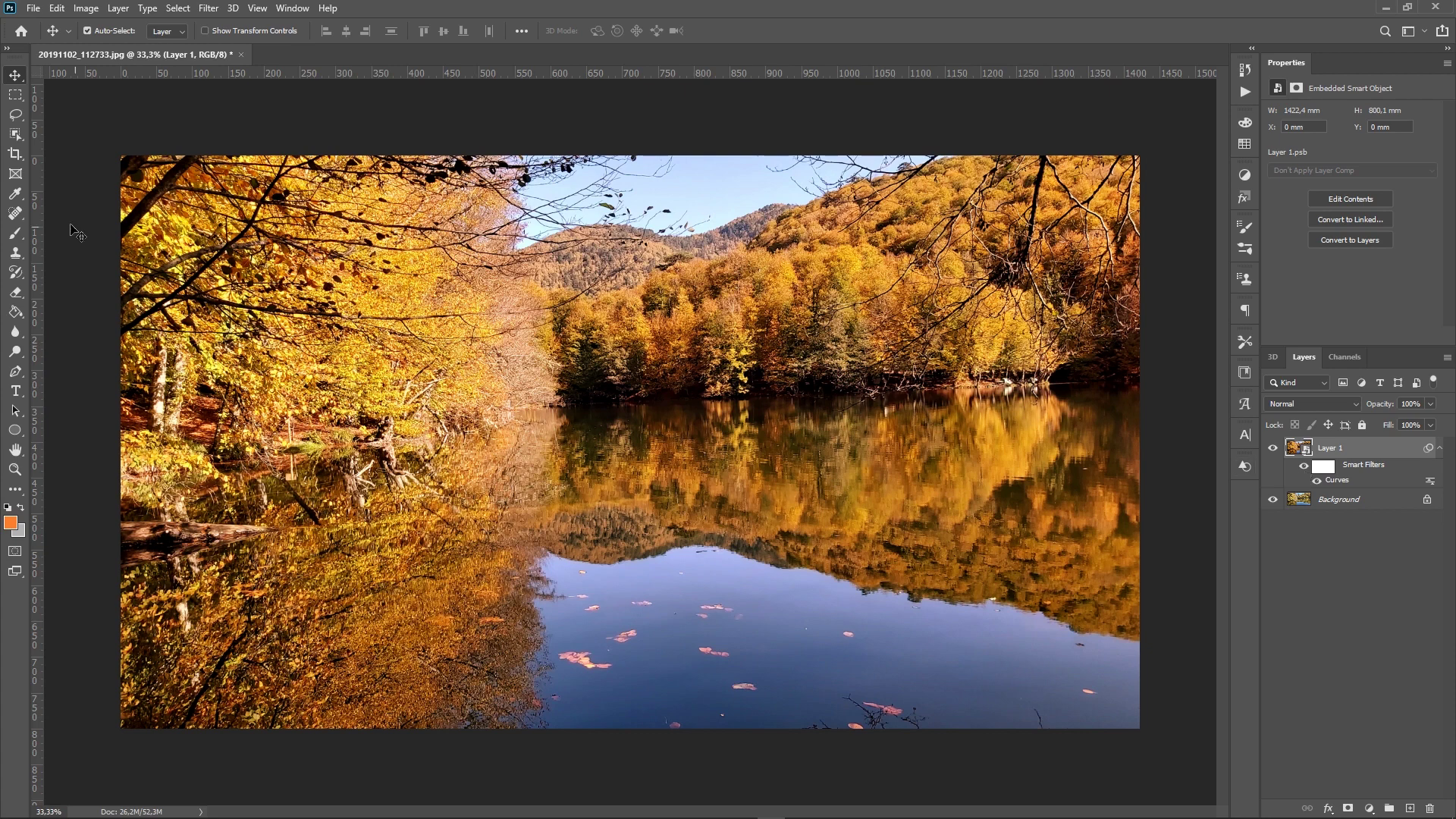
Create a new 1080 × 1080 pixel document, Untitled-1.
left_click(33, 8)
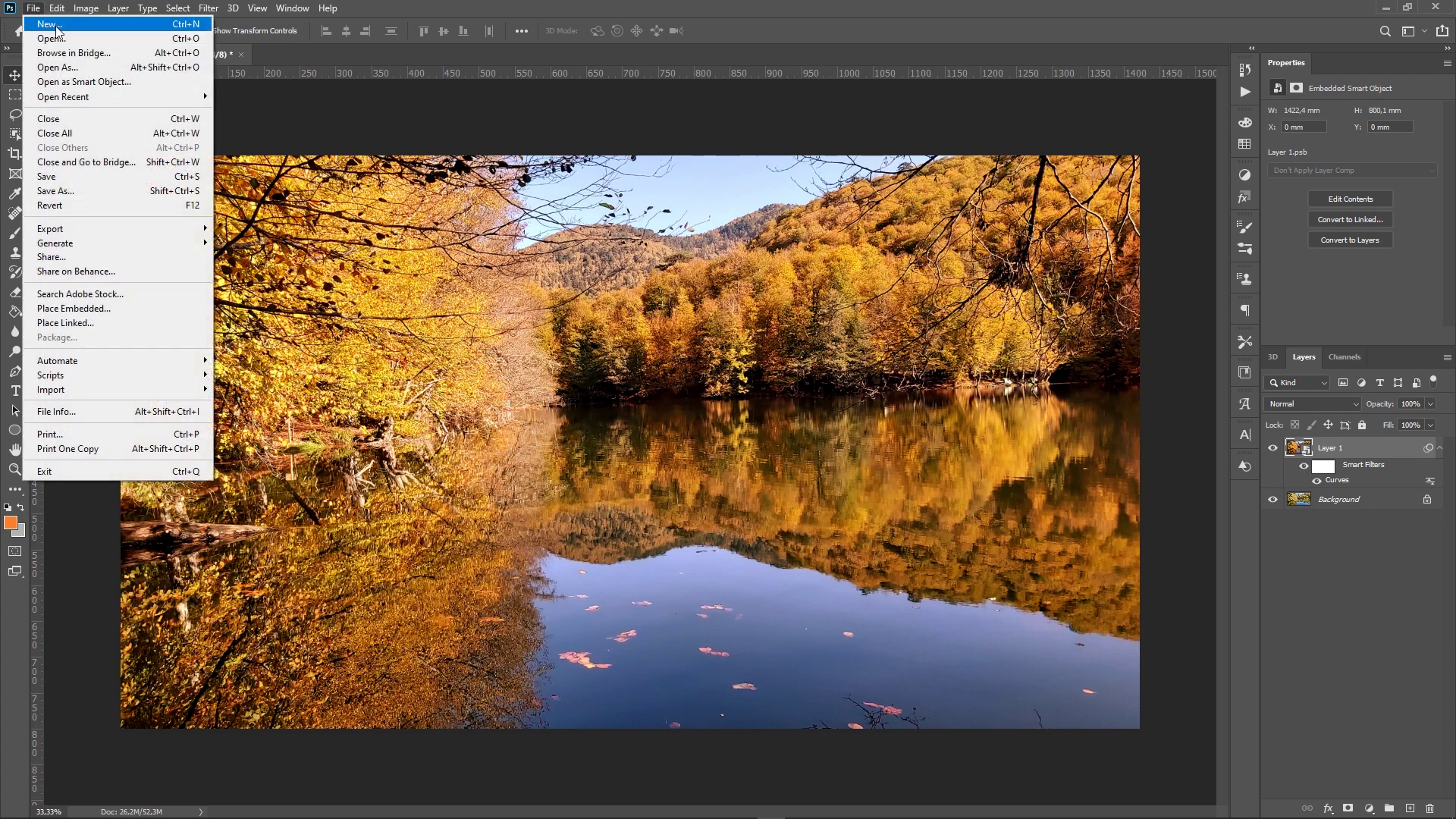
left_click(48, 25)
double_click(920, 274)
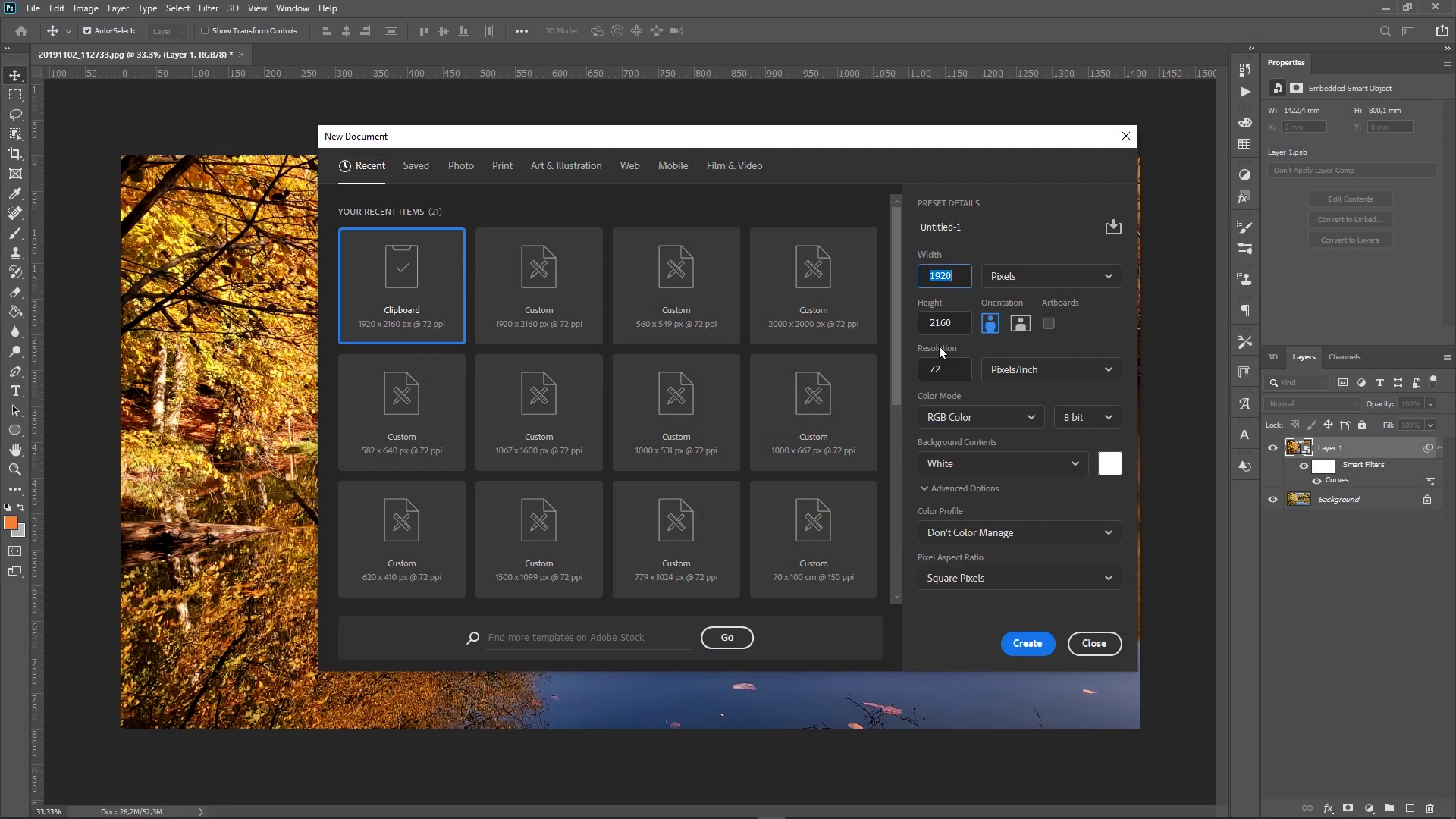
type("1080")
left_click(1045, 272)
key("Tab")
type("1080")
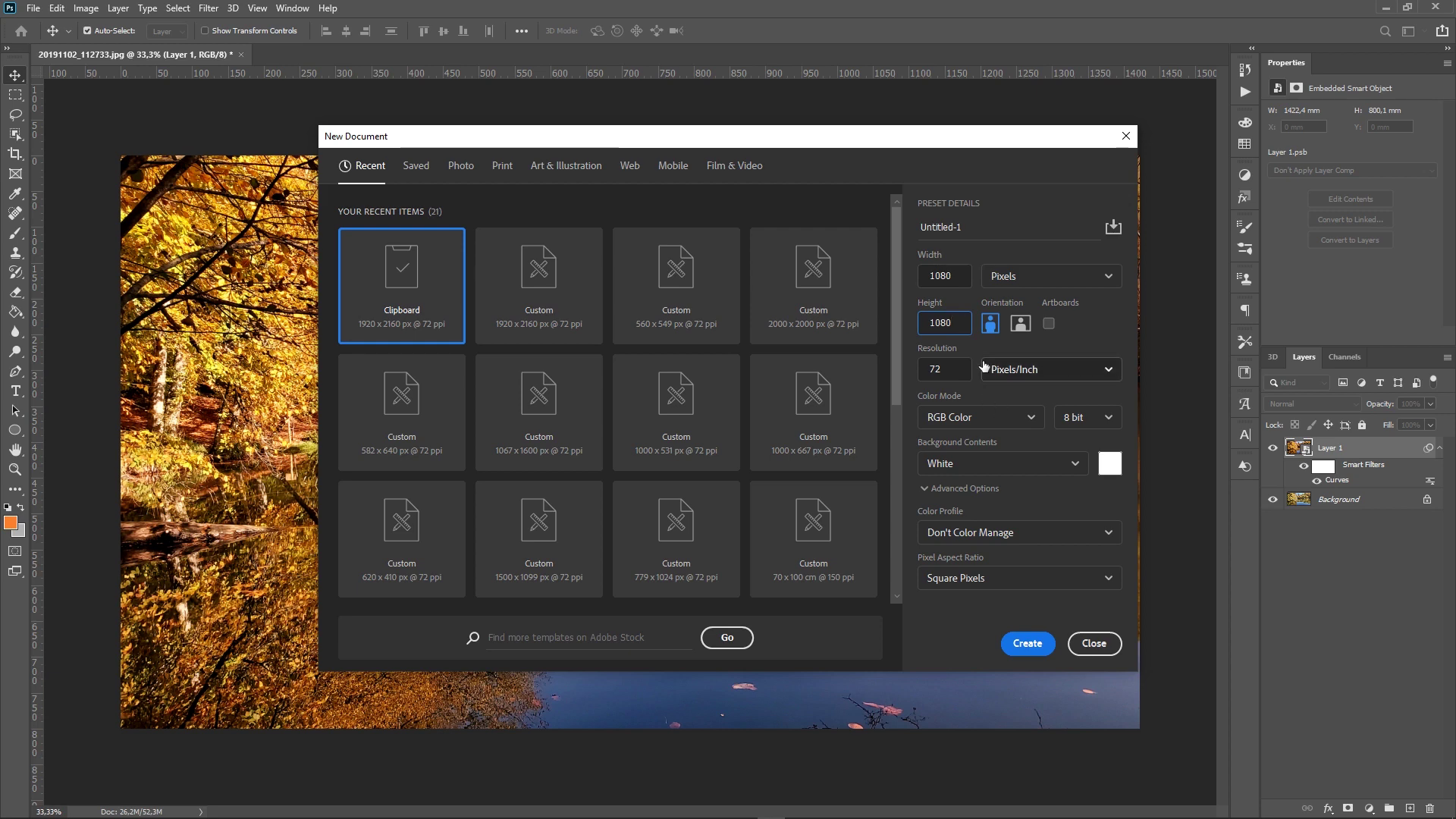
left_click(1028, 644)
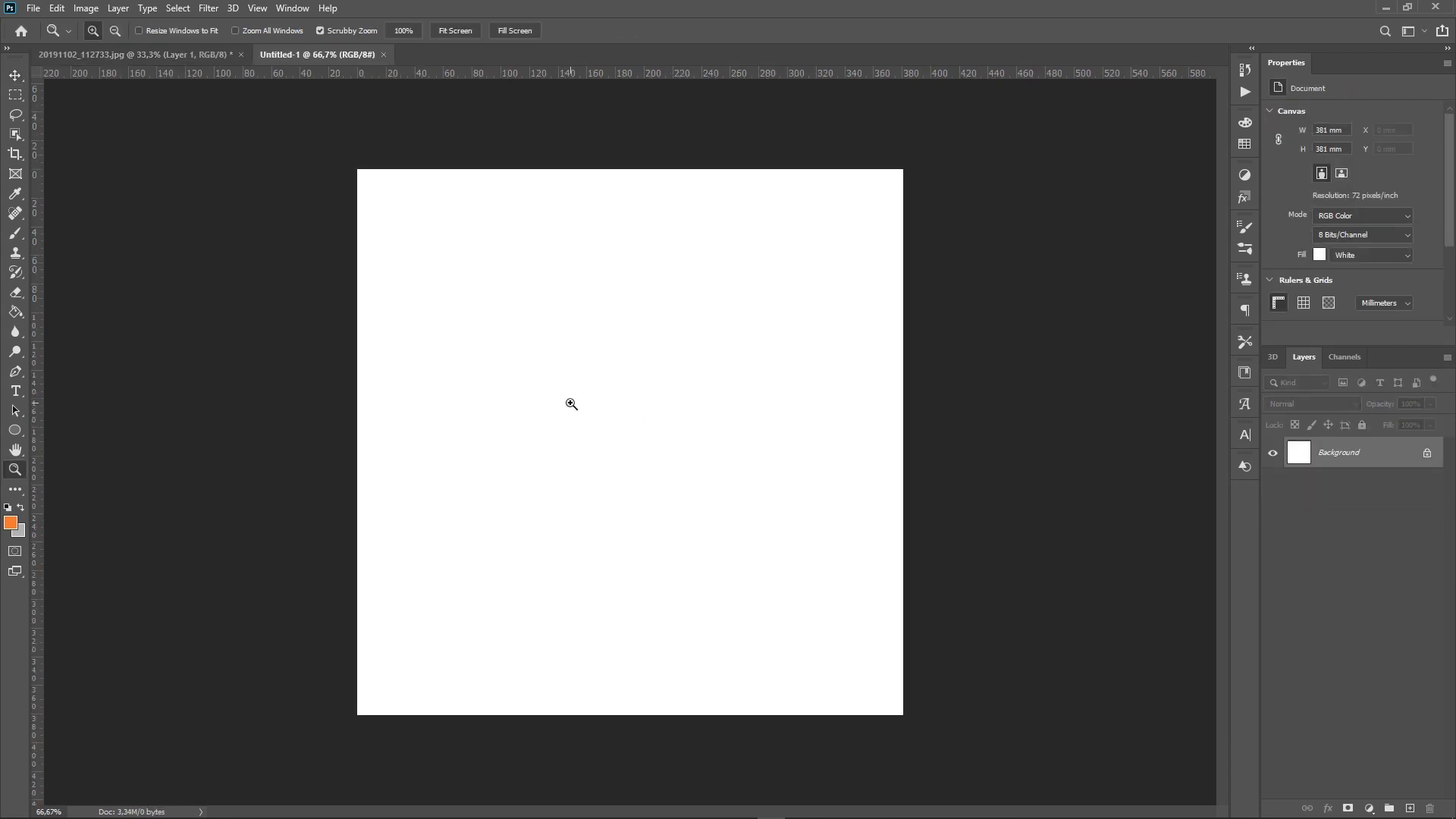
key("z")
left_click(569, 403, "alt")
left_click(728, 439)
In Image Size, unlink proportions and set the width to 2160 px, keeping height 1080.
left_click(86, 7)
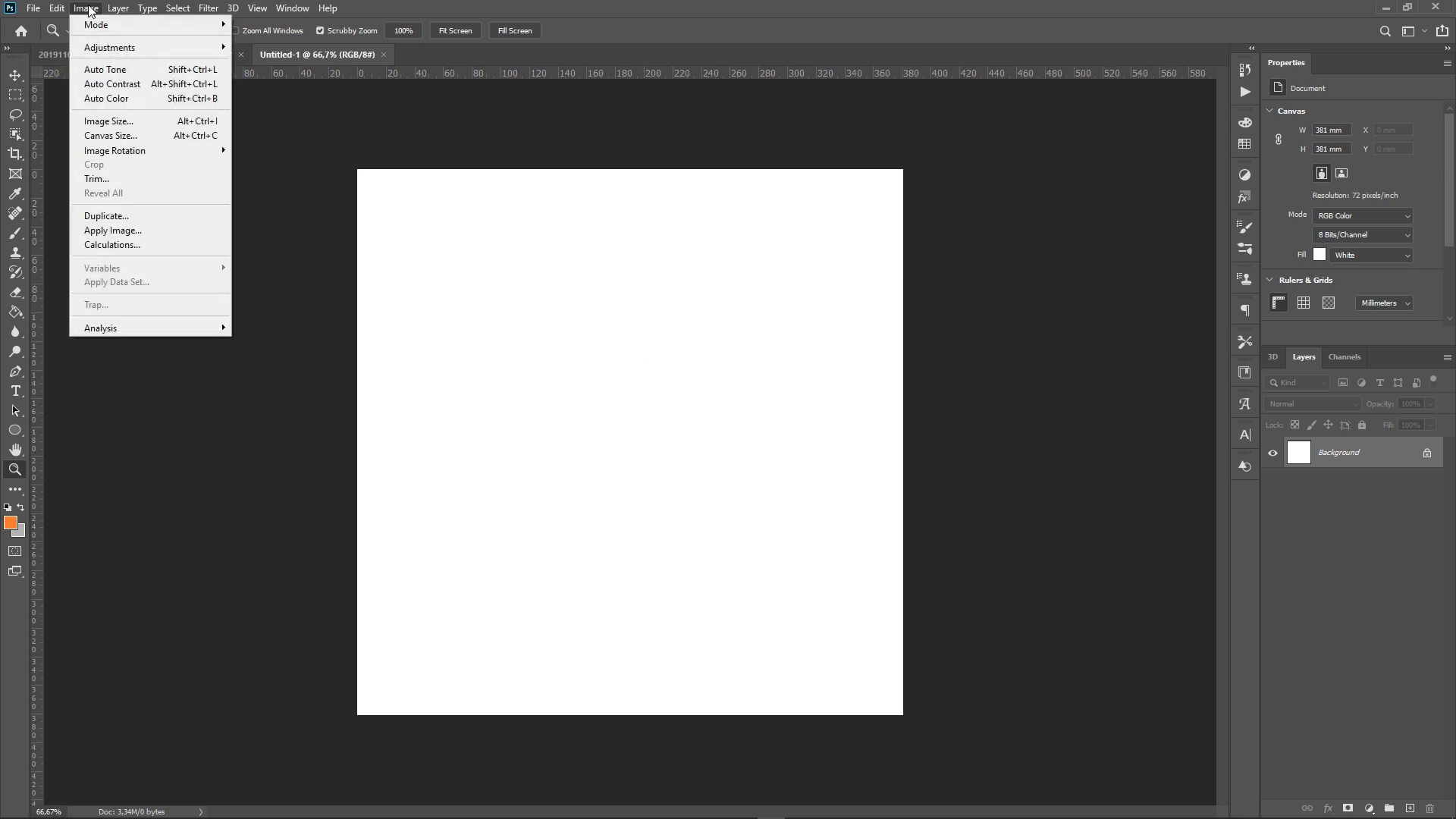
left_click(140, 123)
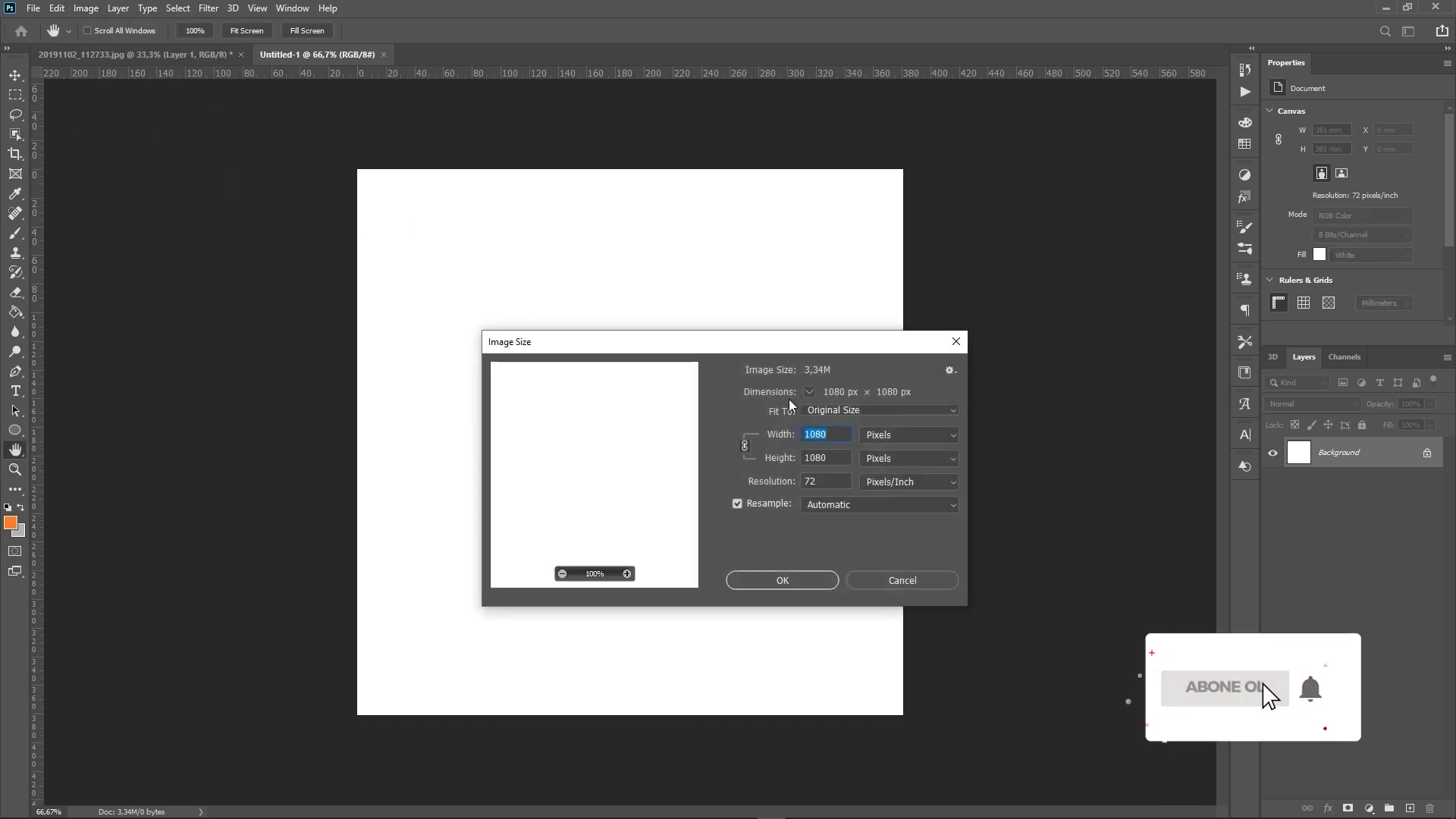
left_click(746, 448)
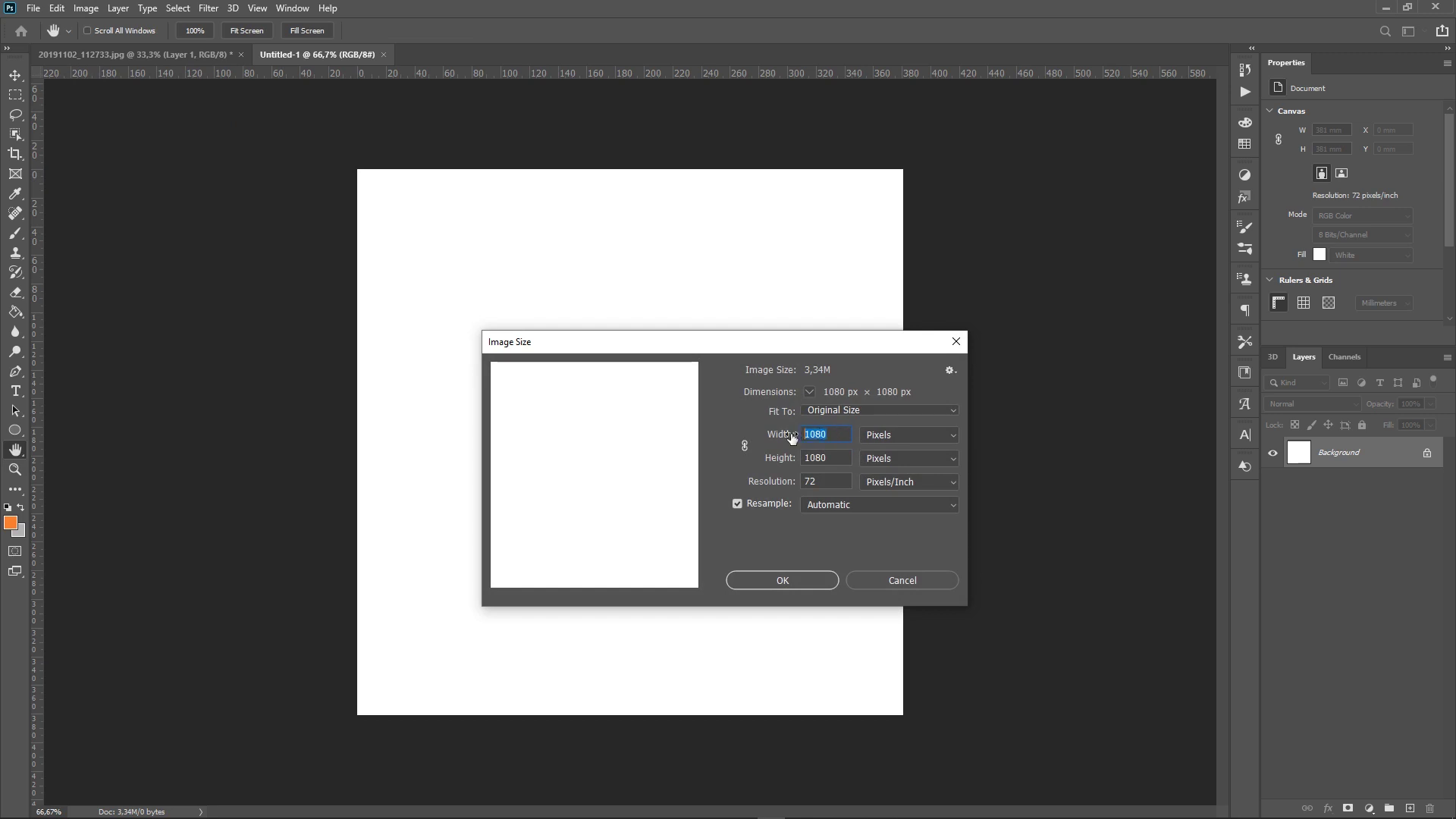
type("2160")
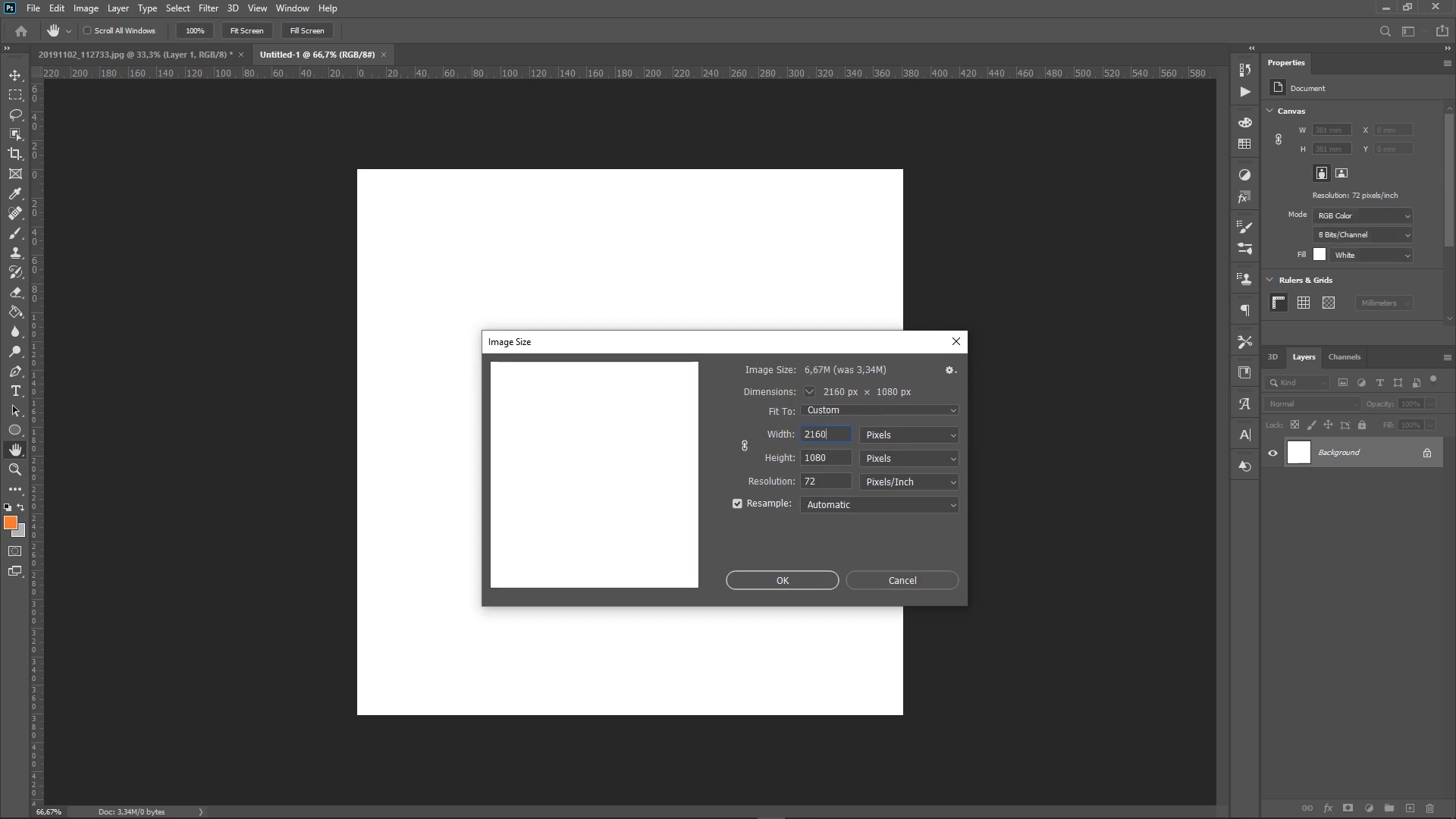
key("Return")
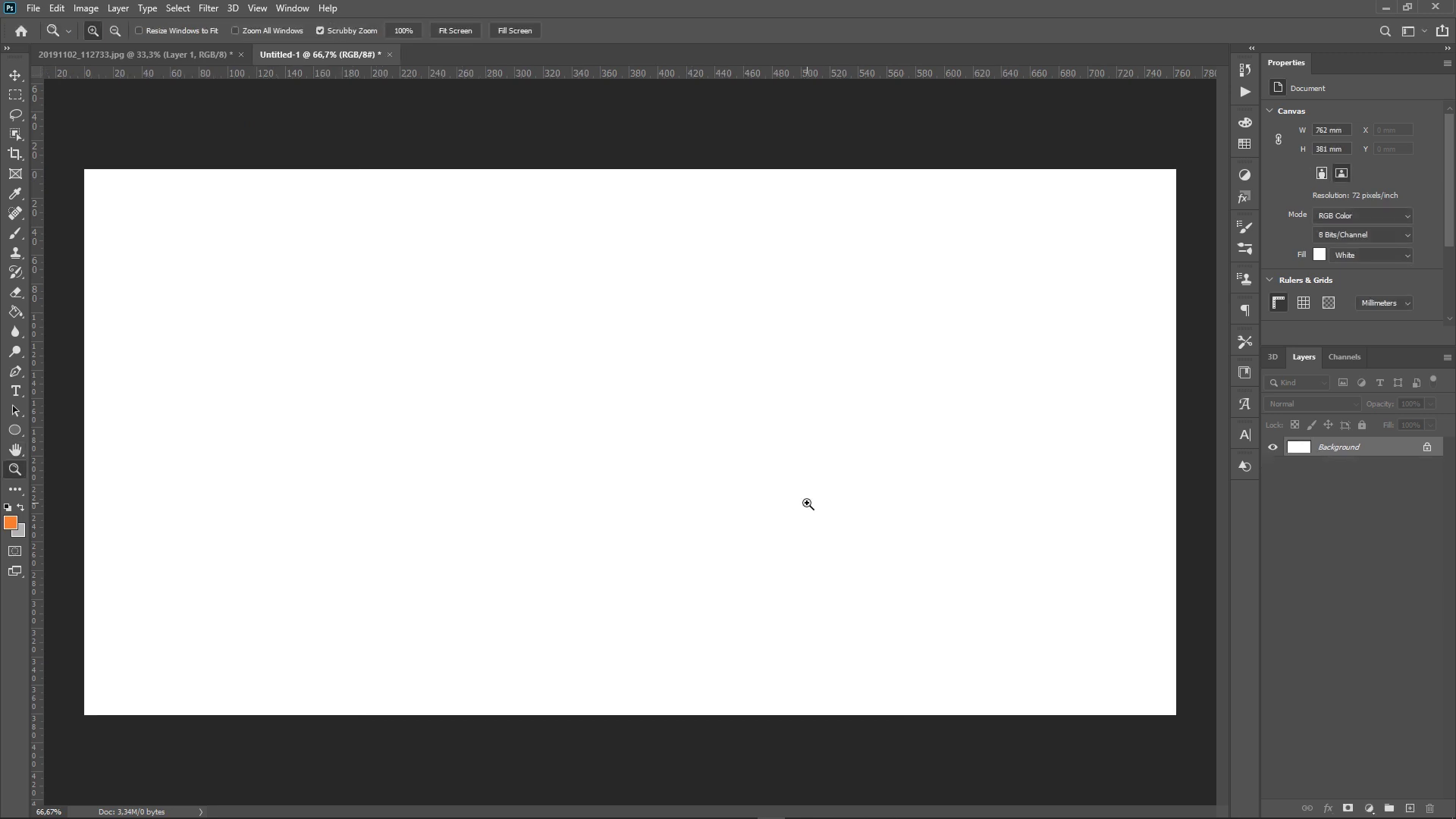
key("z")
left_click(666, 456, "alt")
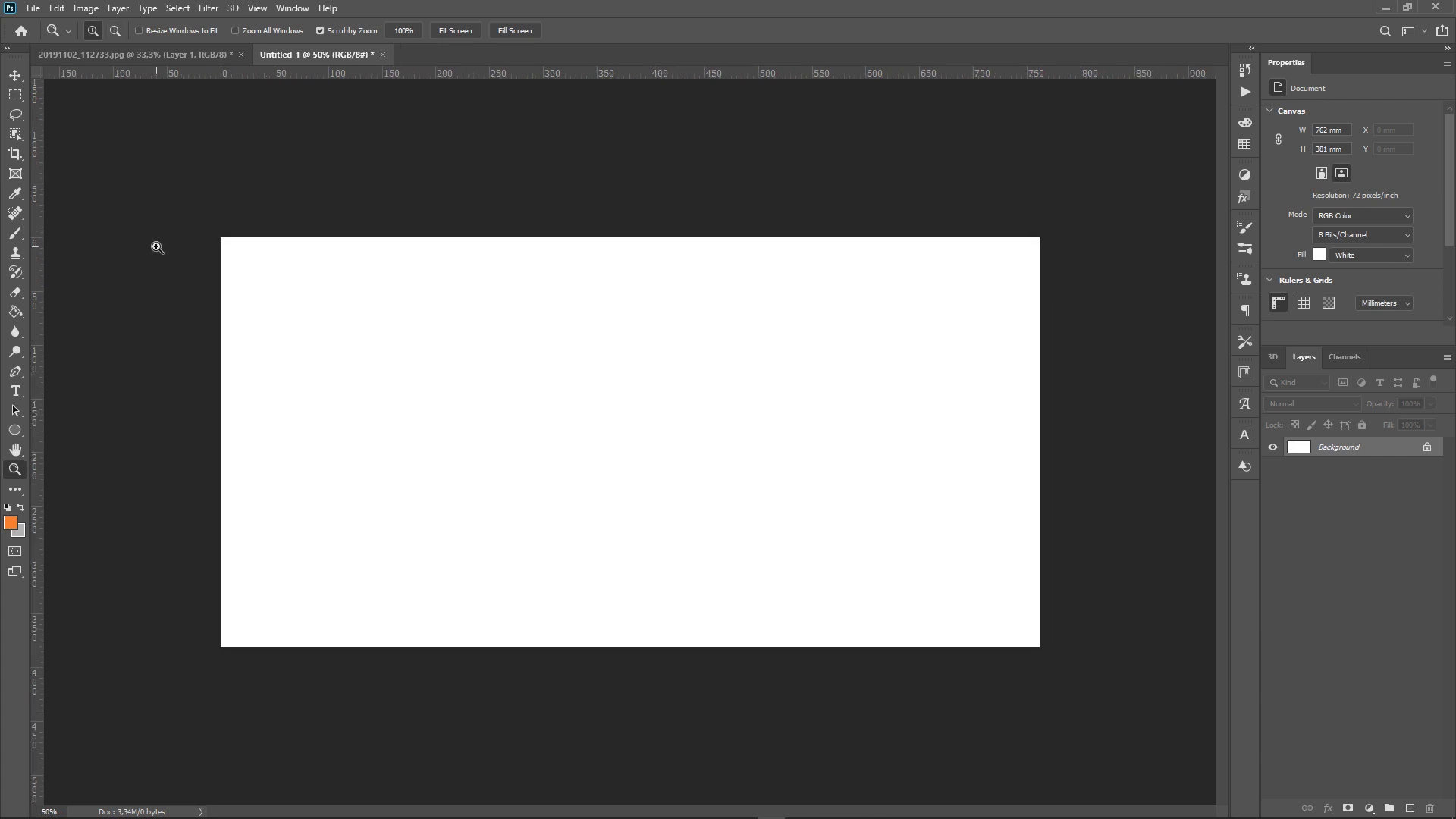
mouse_move(40, 241)
left_mouse_down()
mouse_move(378, 304)
mouse_move(40, 262)
left_mouse_up()
Drag a vertical guide to the canvas centre at 1080 px and switch the rulers to pixels.
key("ctrl+r")
key("ctrl+r")
left_click_drag(38, 209, 634, 293)
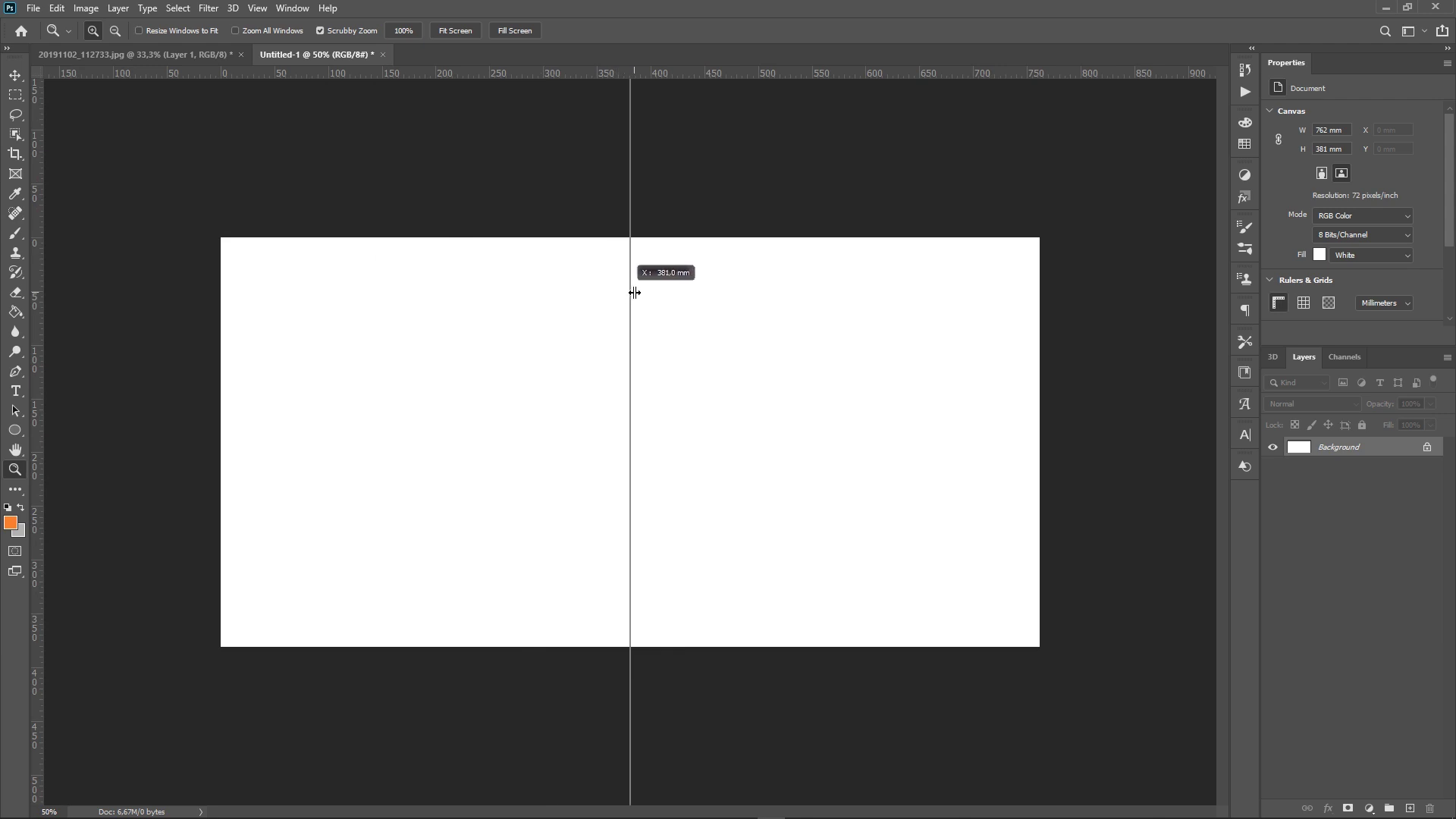
left_click_drag(634, 293, 633, 292)
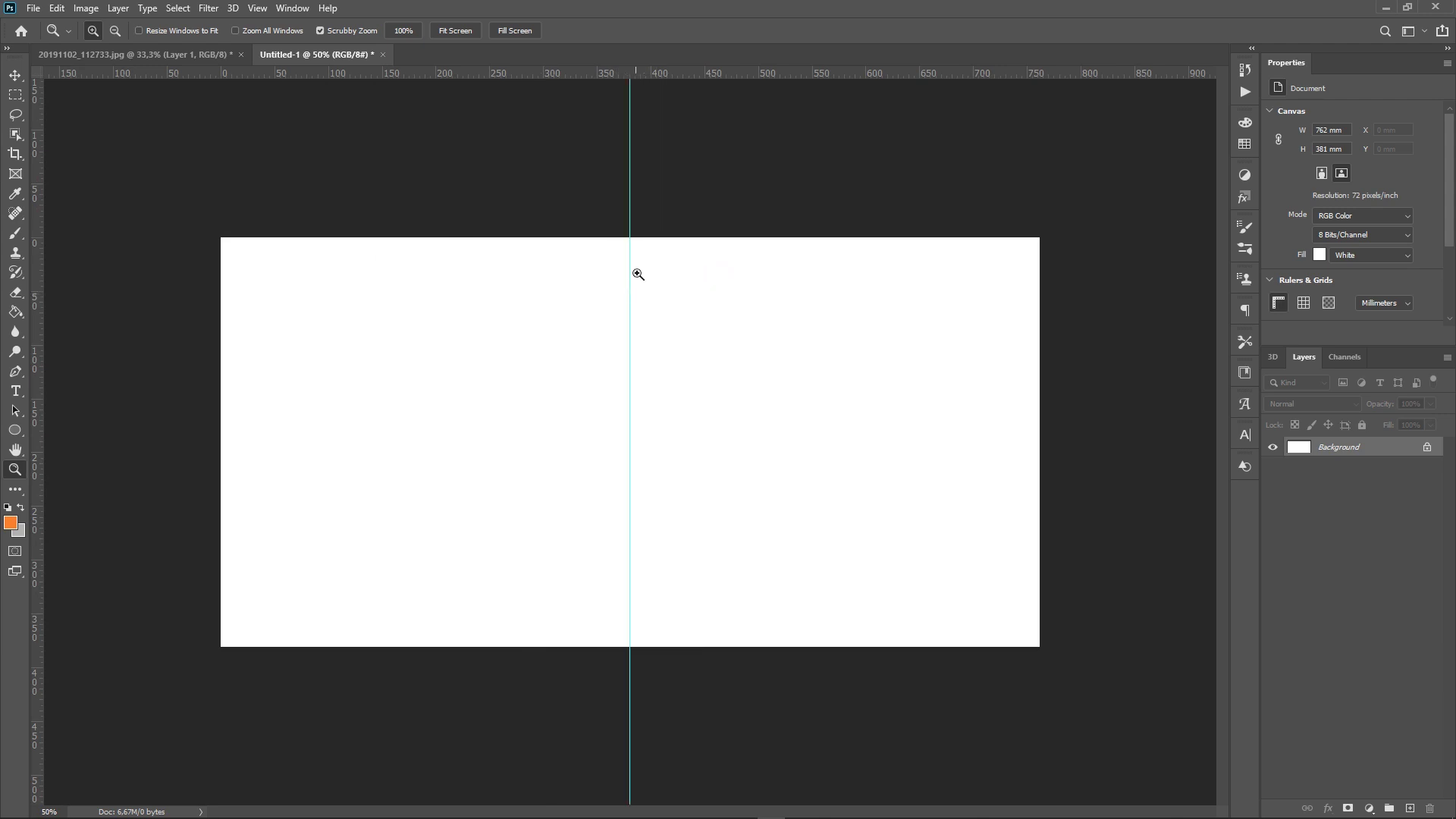
right_click(678, 76)
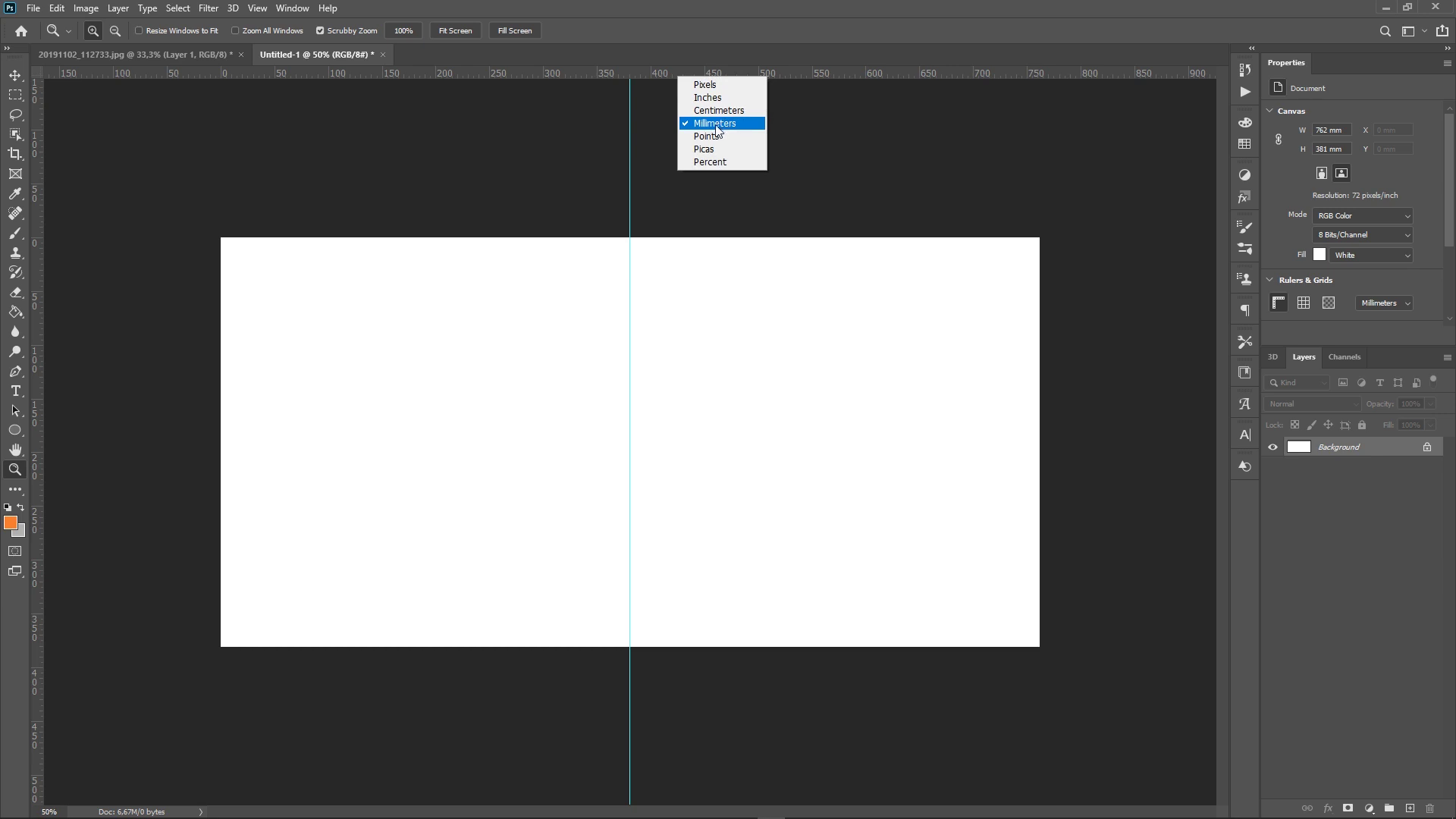
left_click(705, 84)
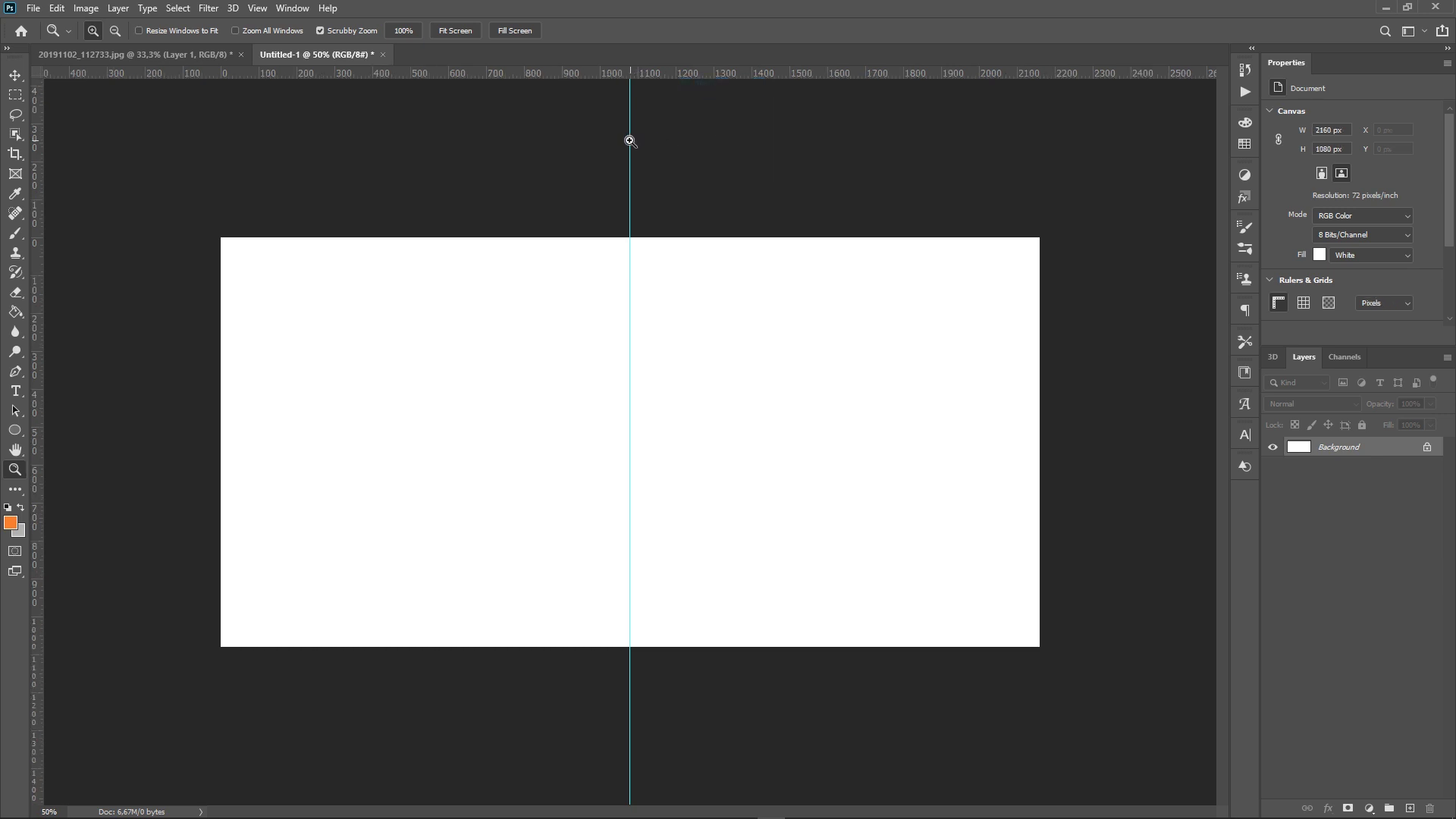
key("v")
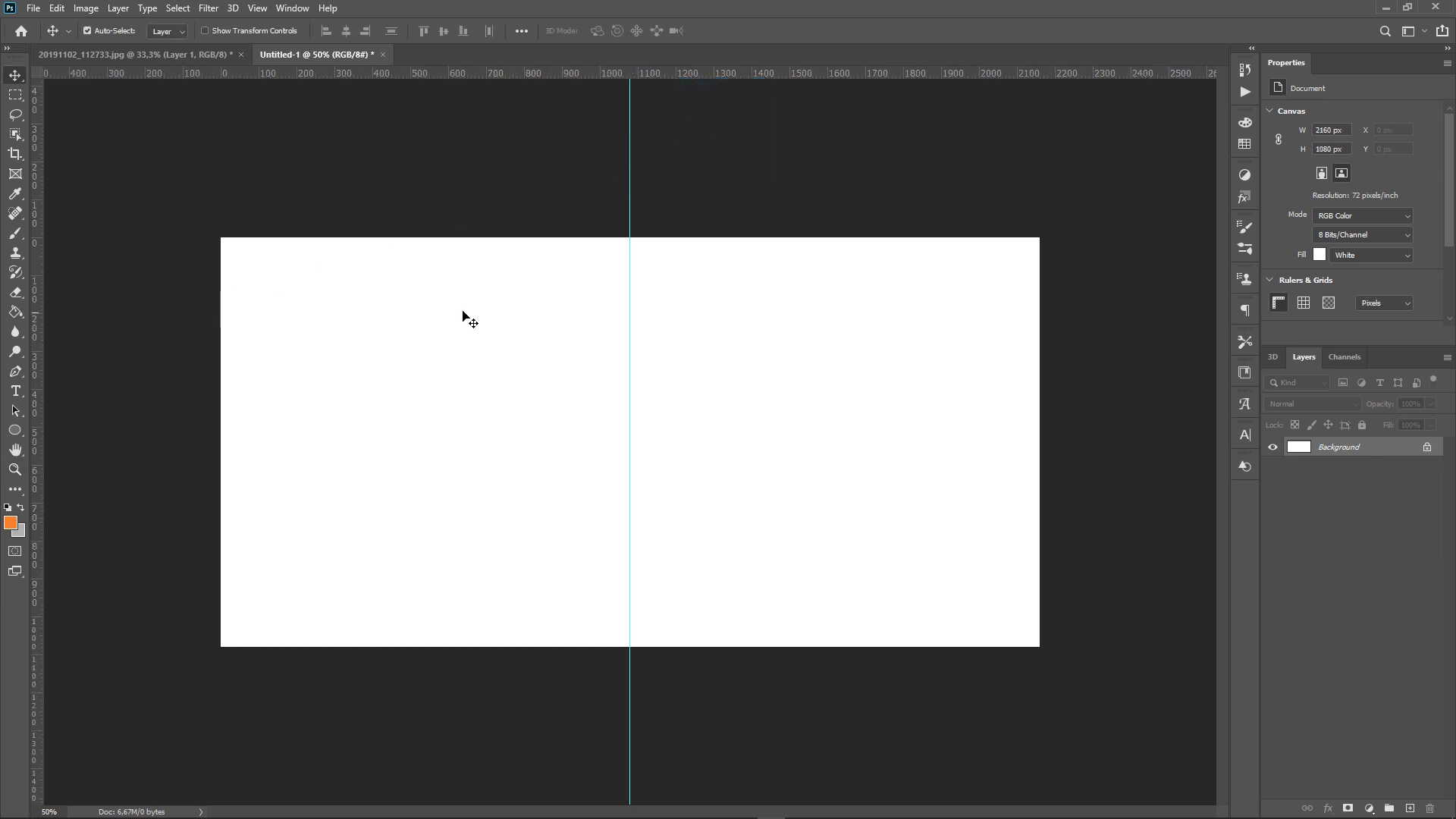
mouse_move(628, 186)
left_mouse_down()
mouse_move(484, 206)
mouse_move(631, 221)
left_mouse_up()
Drag the autumn lake photo layer from its document into Untitled-1.
left_click(168, 56)
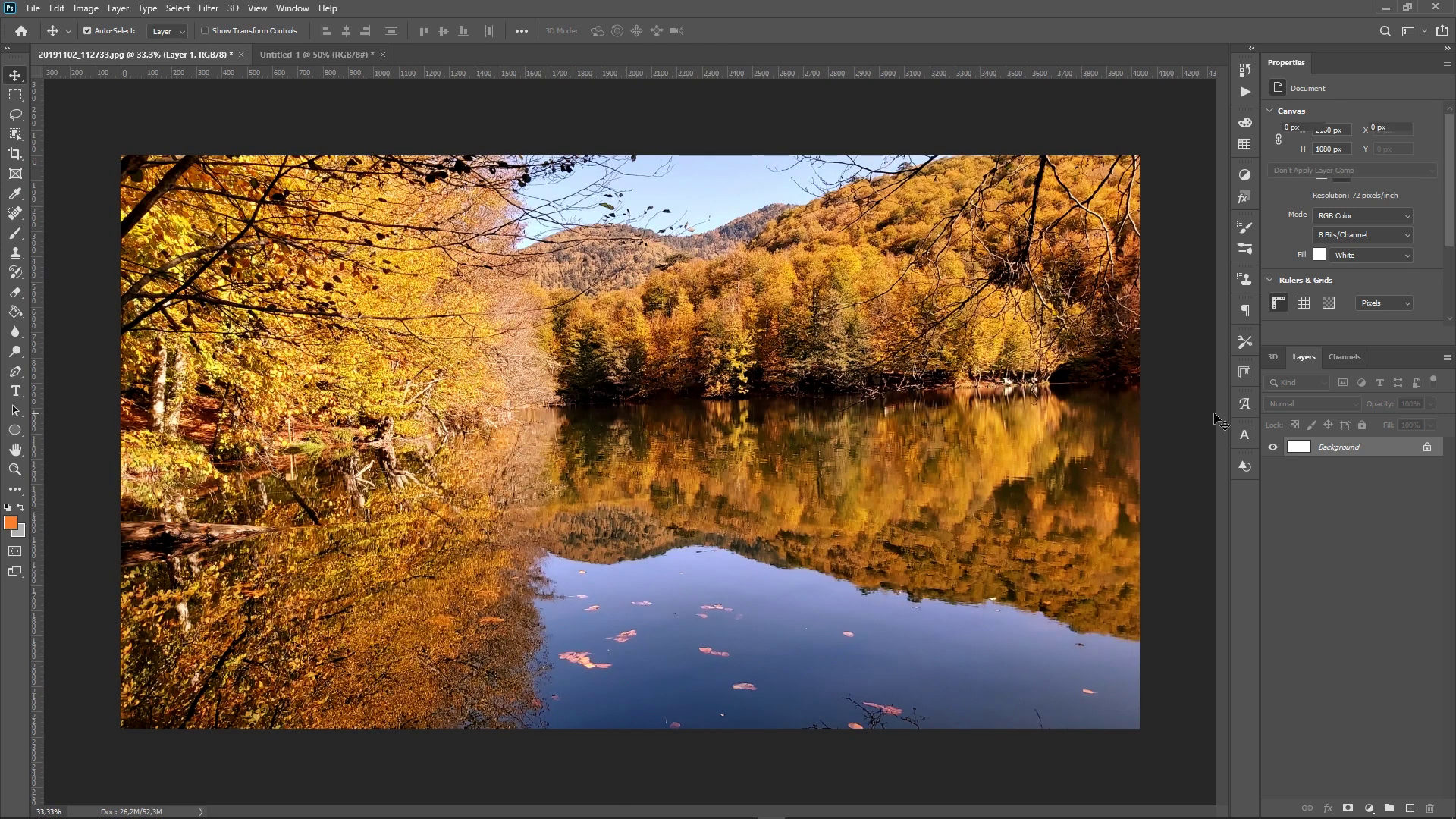
mouse_move(1340, 446)
left_mouse_down()
mouse_move(426, 123)
mouse_move(611, 489)
left_mouse_up()
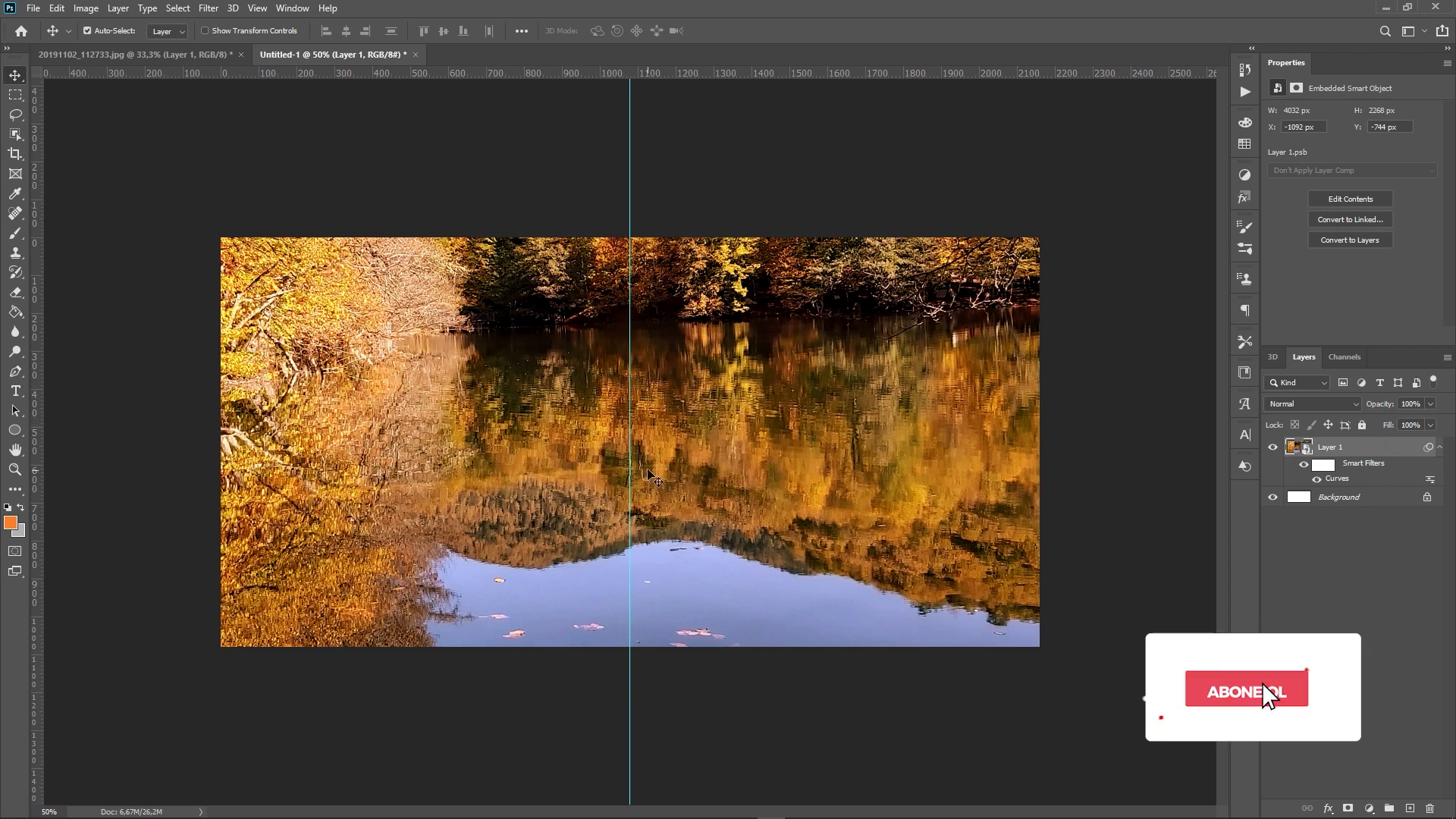
key("z")
key("ctrl+minus")
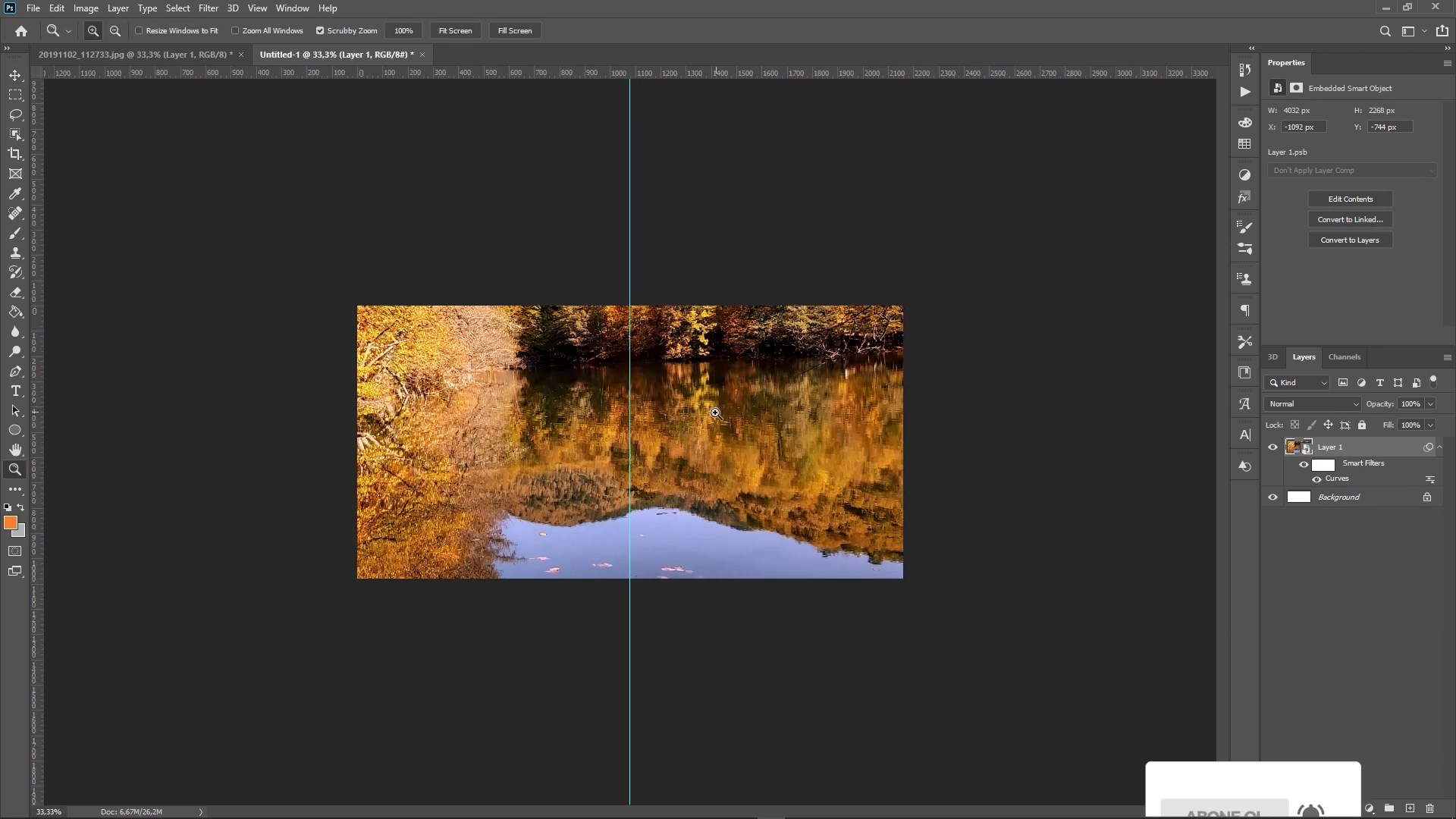
key("ctrl+minus")
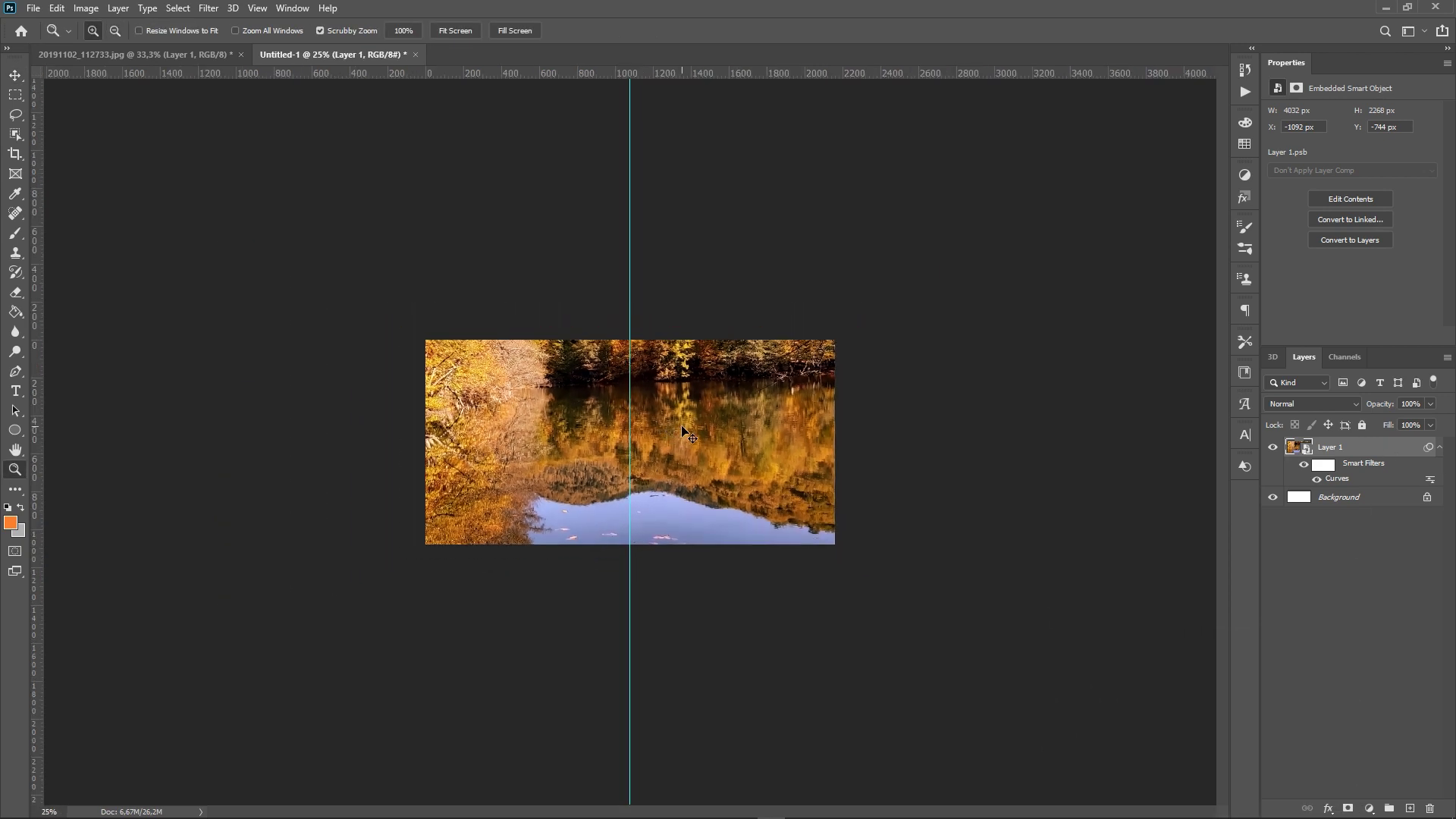
Scale the lake photo to about 2198 × 1237 px, covering the canvas and centred on the guide.
key("ctrl+t")
left_click(744, 313)
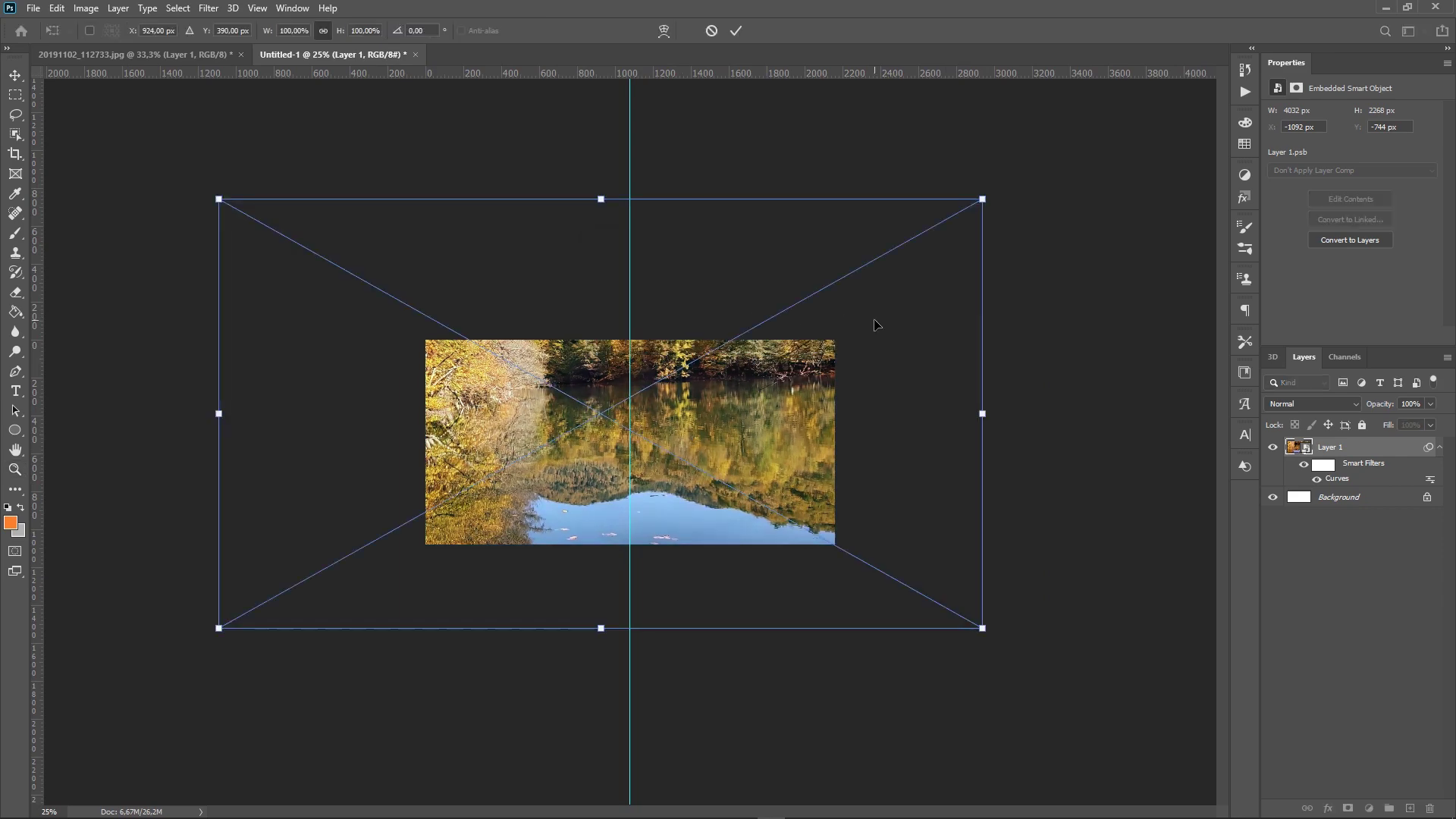
mouse_move(983, 198)
left_mouse_down()
mouse_move(916, 305)
mouse_move(852, 337)
left_mouse_up()
left_click_drag(725, 419, 754, 458)
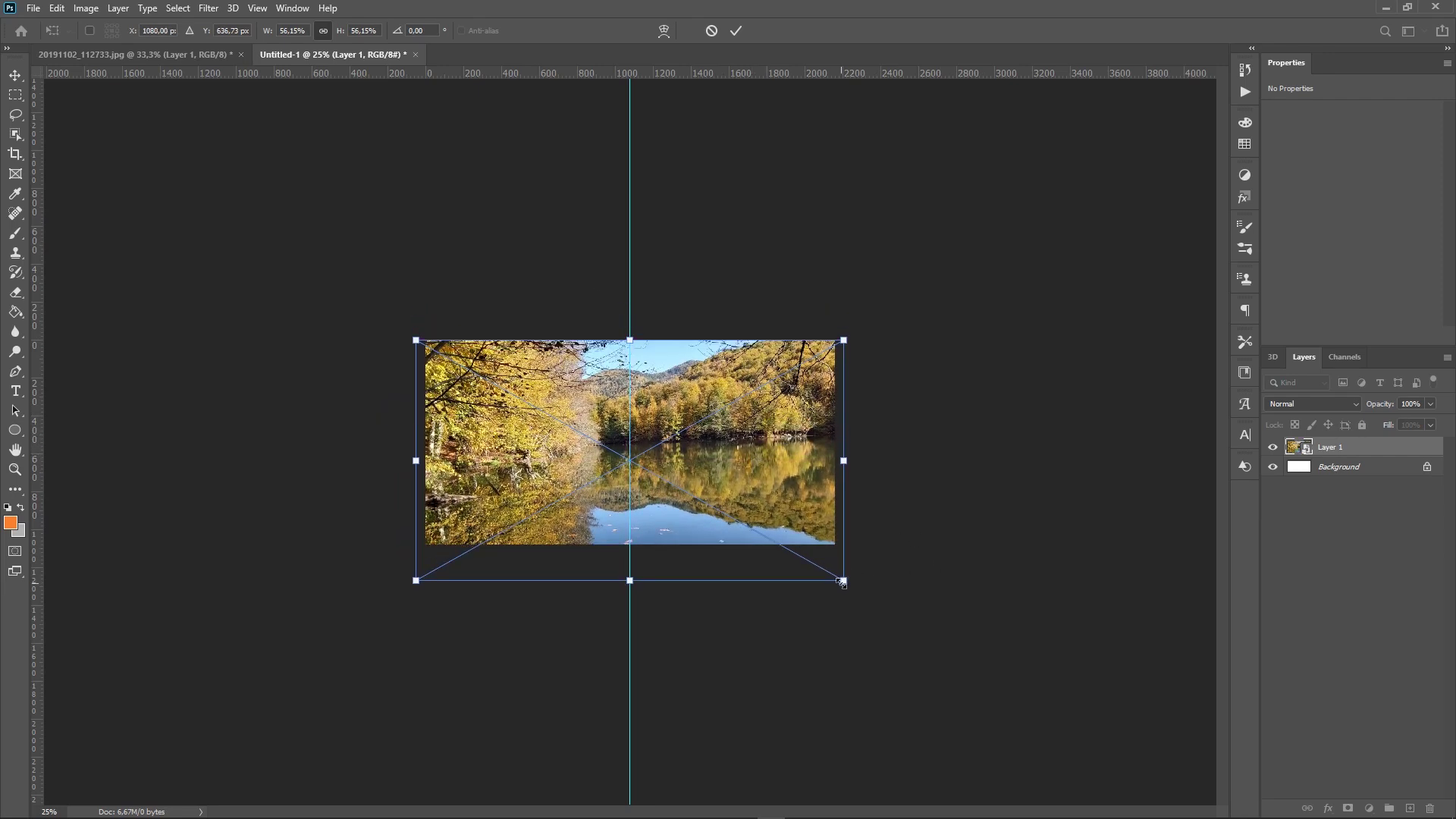
left_click_drag(843, 582, 835, 580)
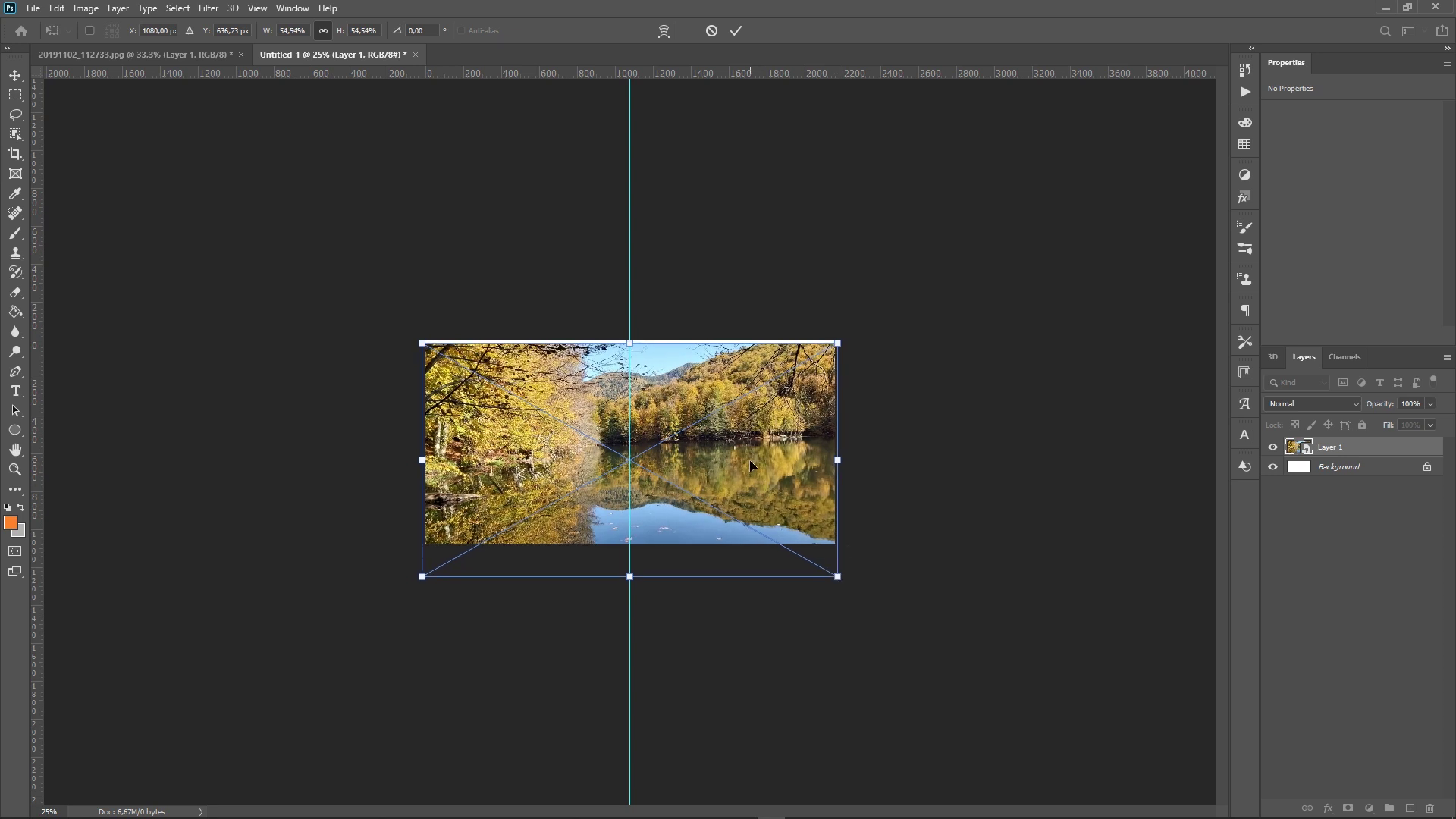
left_click_drag(750, 460, 749, 455)
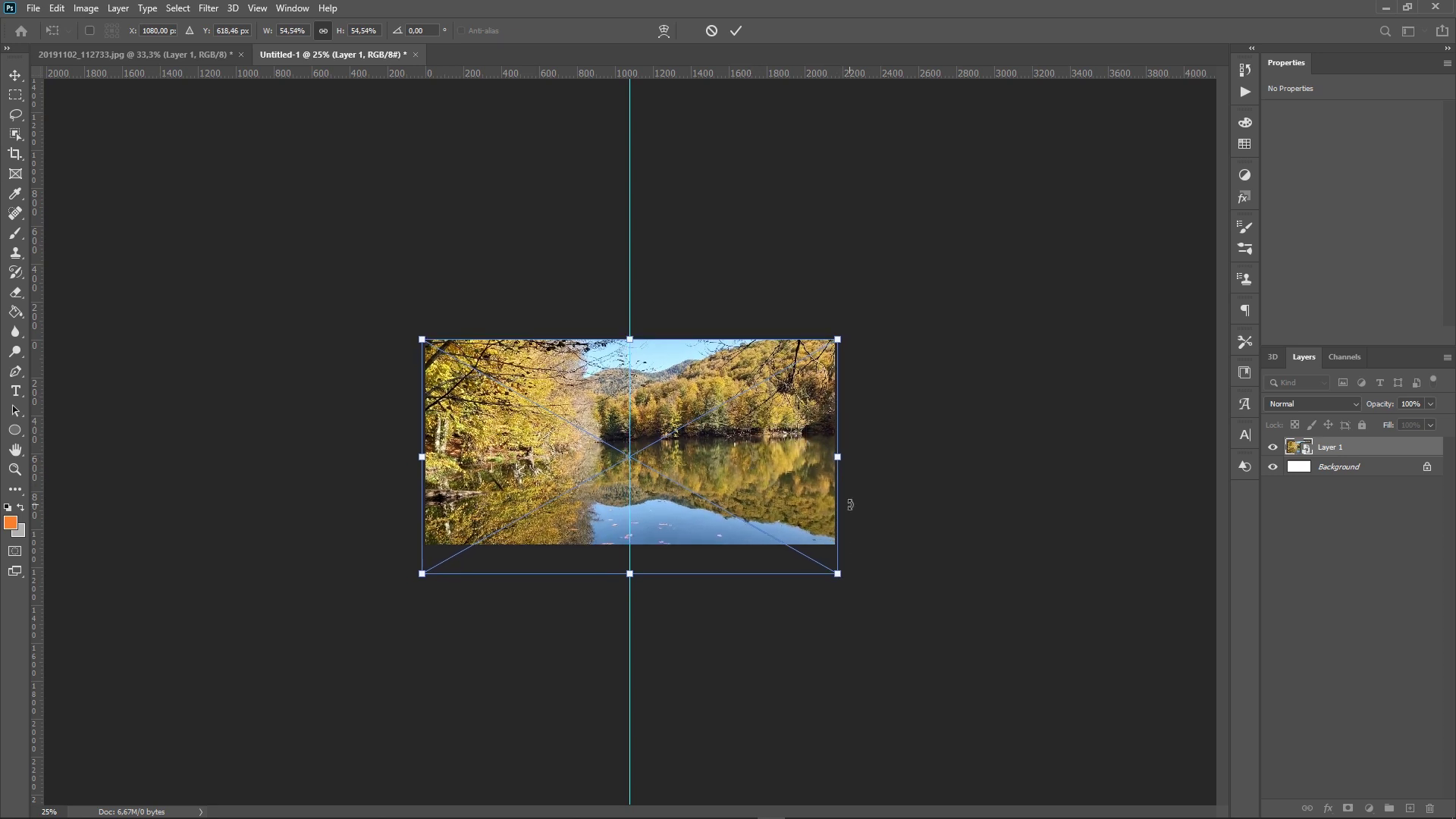
key("Return")
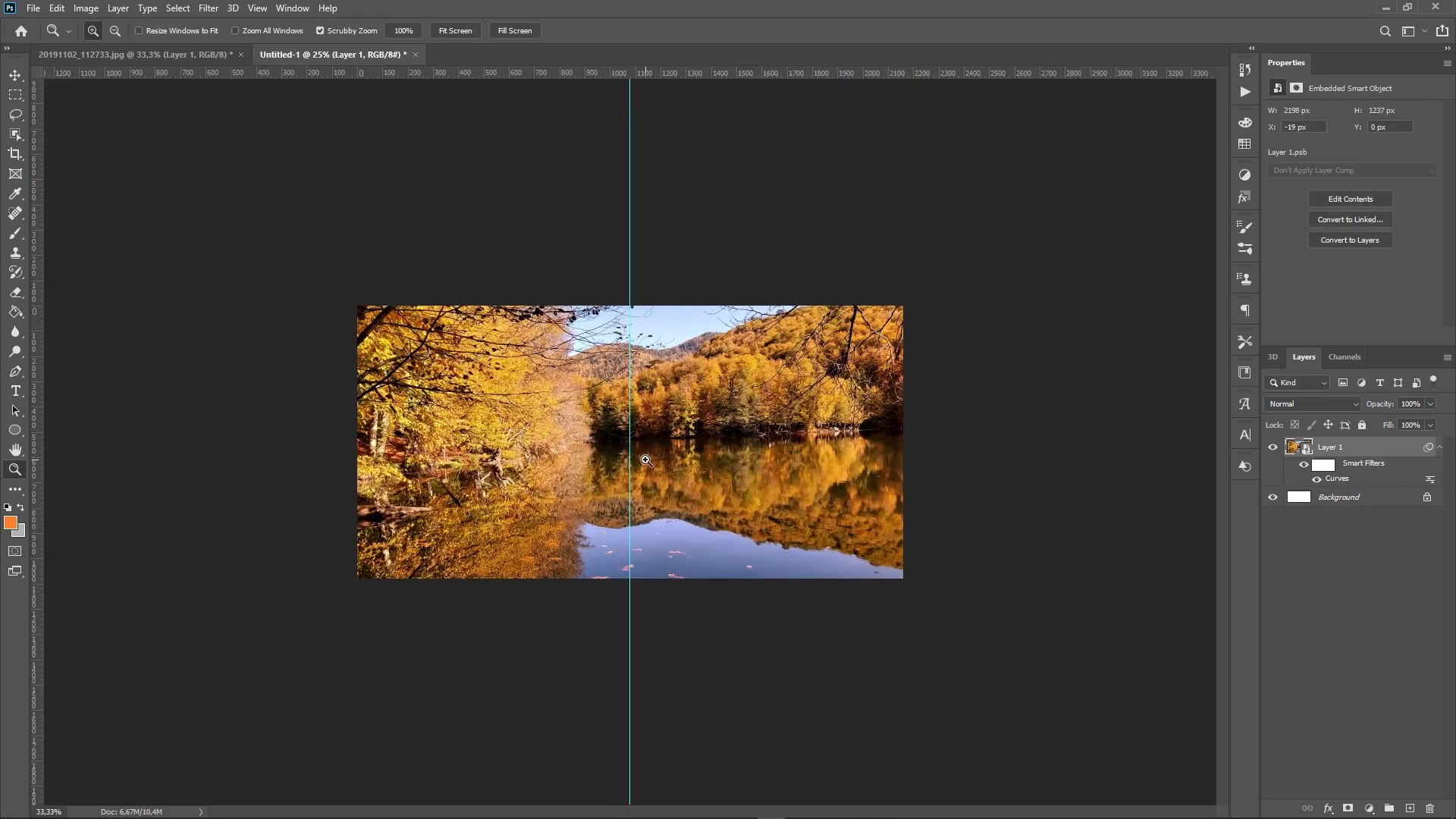
At 50% zoom, use the Slice Tool to make two numbered slices split at the centre guide.
left_click(645, 460)
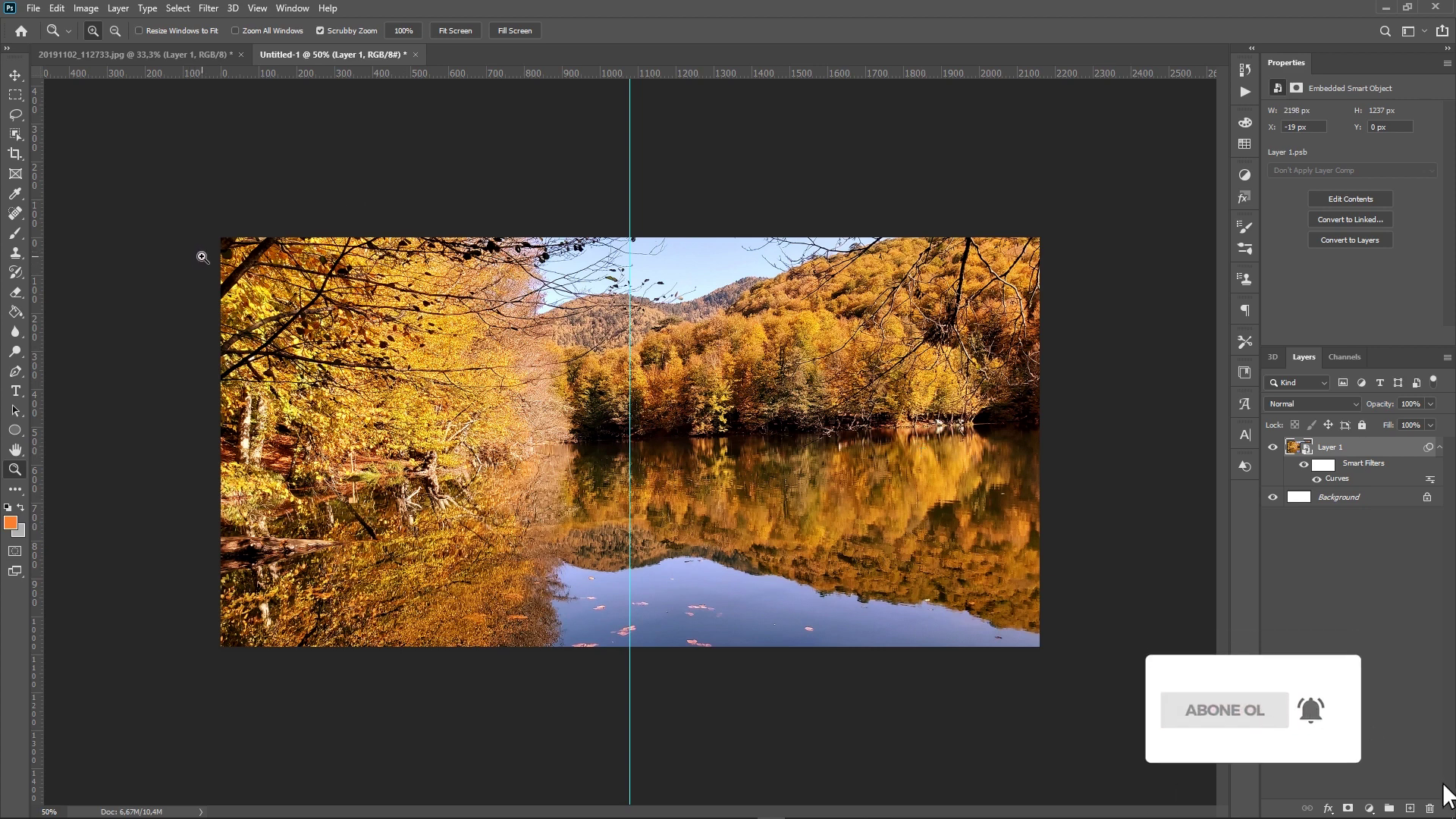
left_click(15, 154)
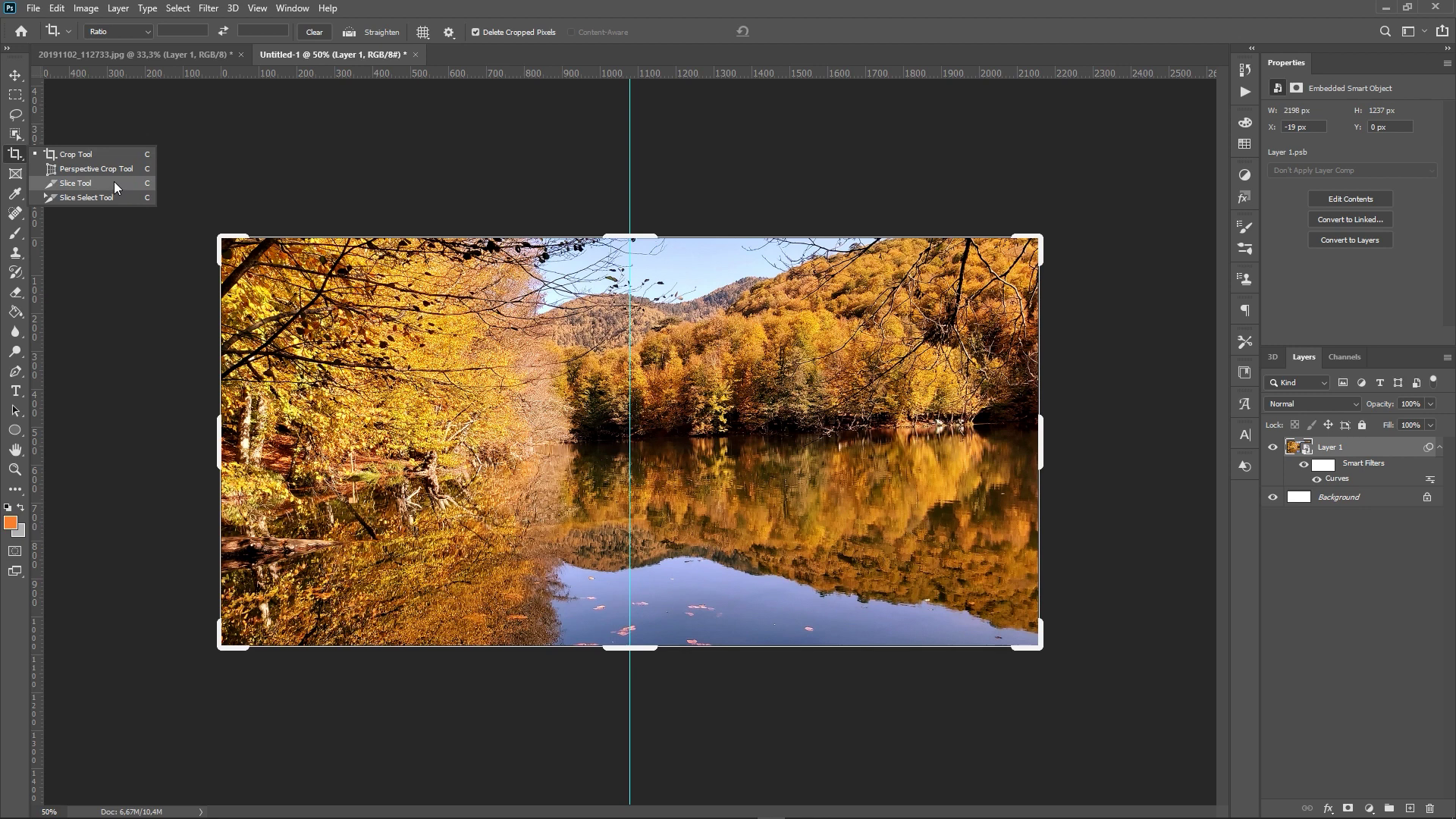
left_click(114, 183)
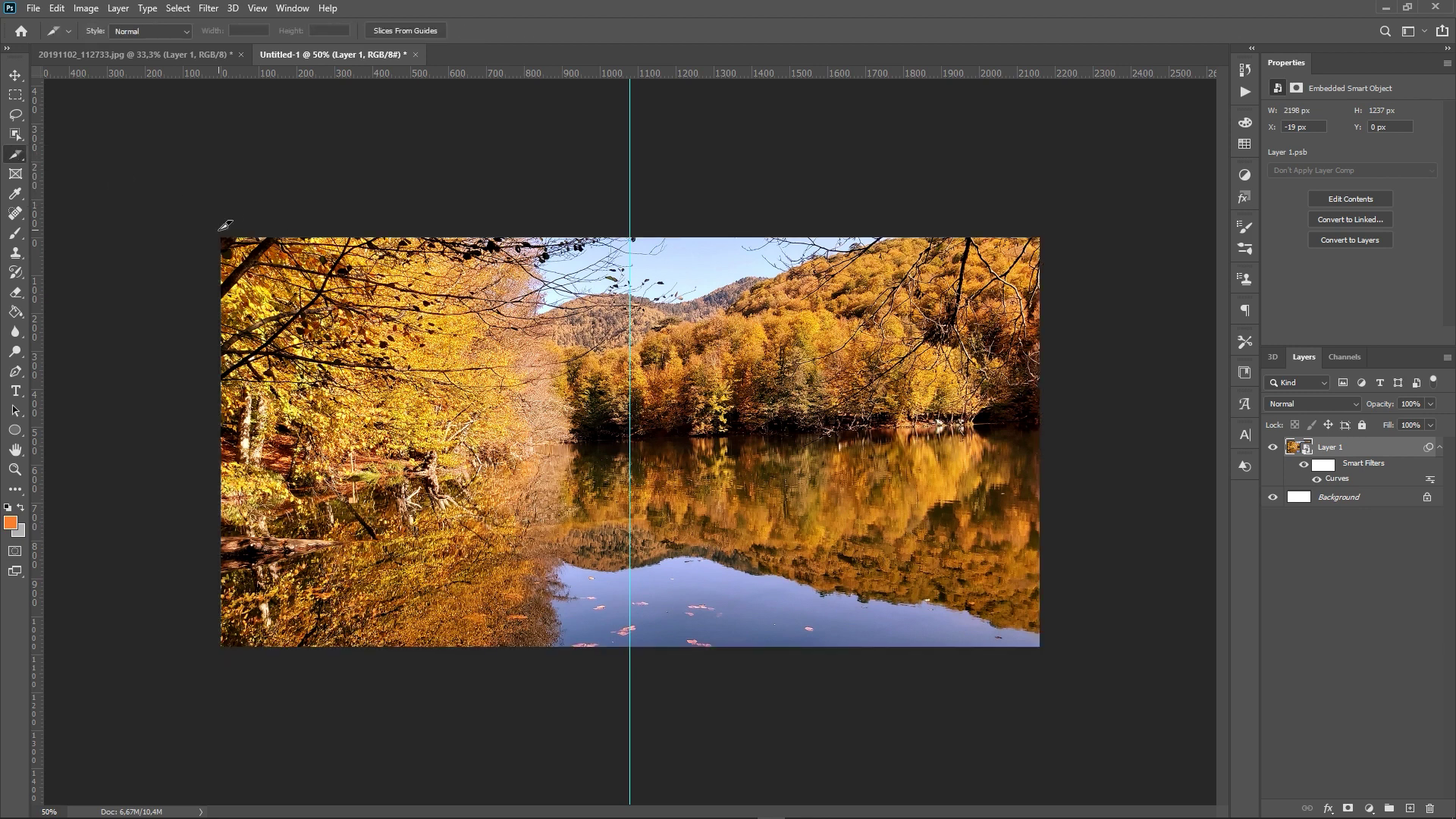
mouse_move(221, 230)
left_mouse_down()
mouse_move(330, 442)
mouse_move(449, 563)
mouse_move(635, 682)
left_mouse_up()
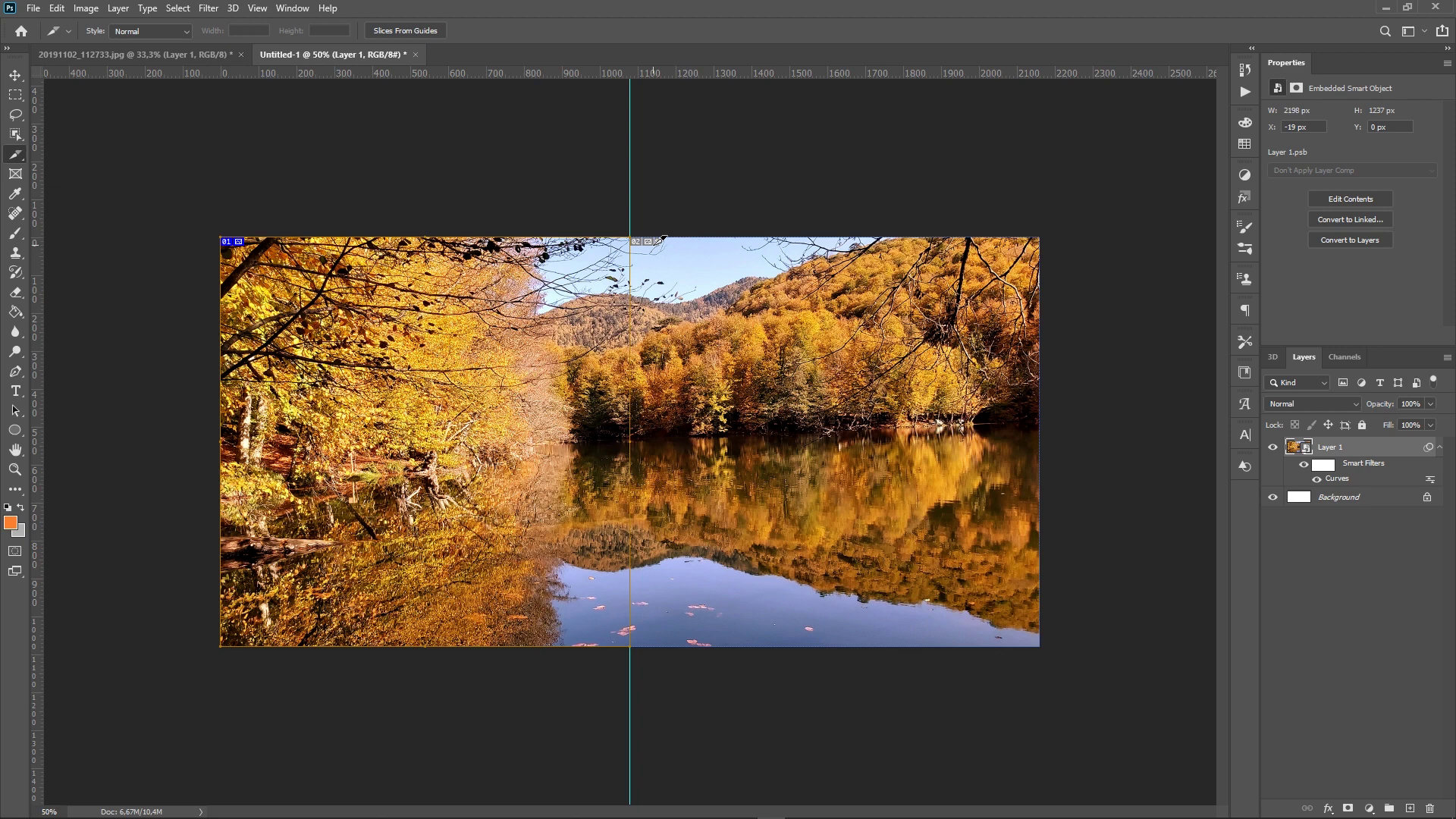
key("v")
left_click(363, 206)
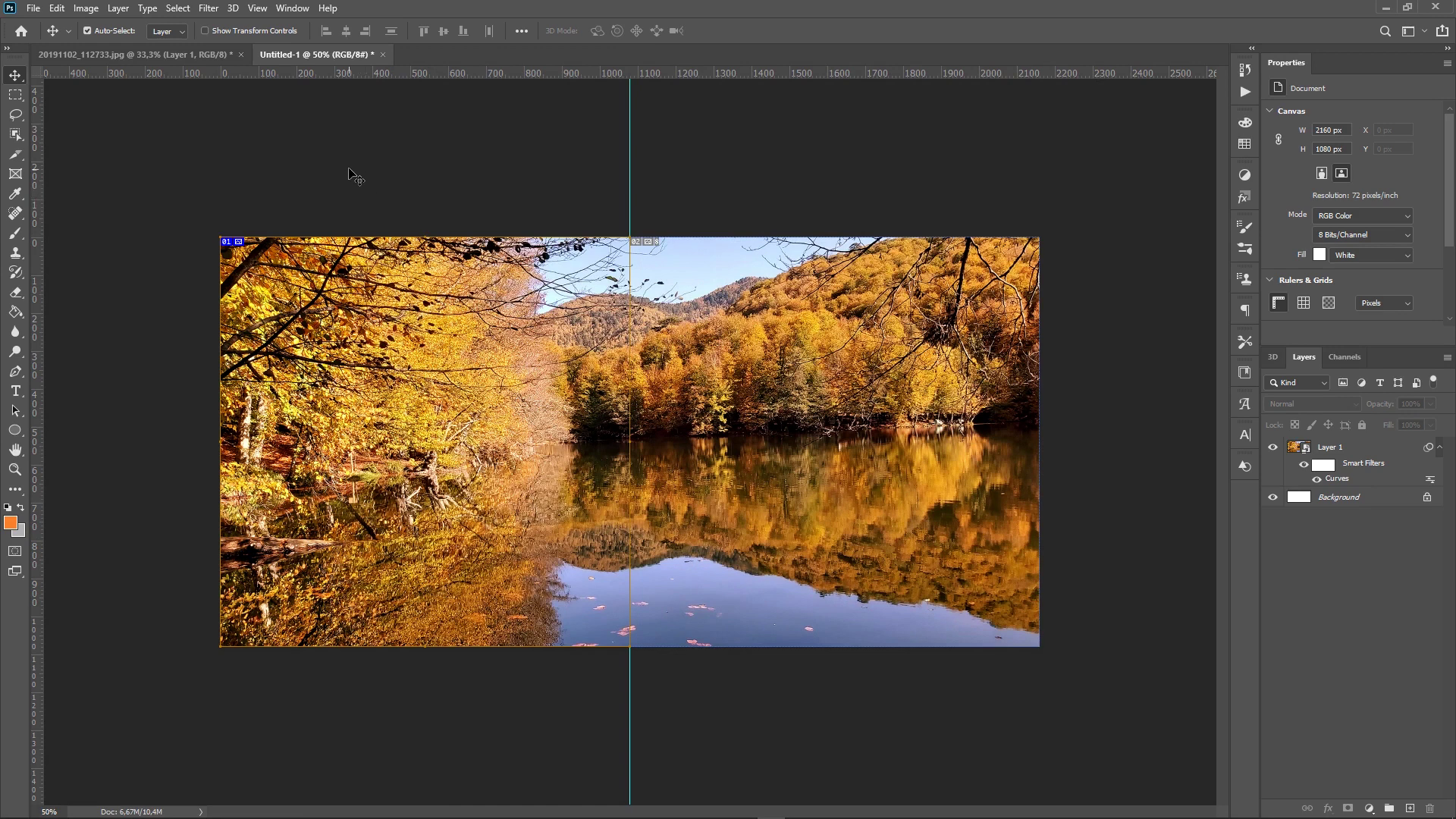
Export both slices via Save for Web (Legacy) as JPEG High, accepting the file name warning.
left_click(33, 9)
mouse_move(50, 229)
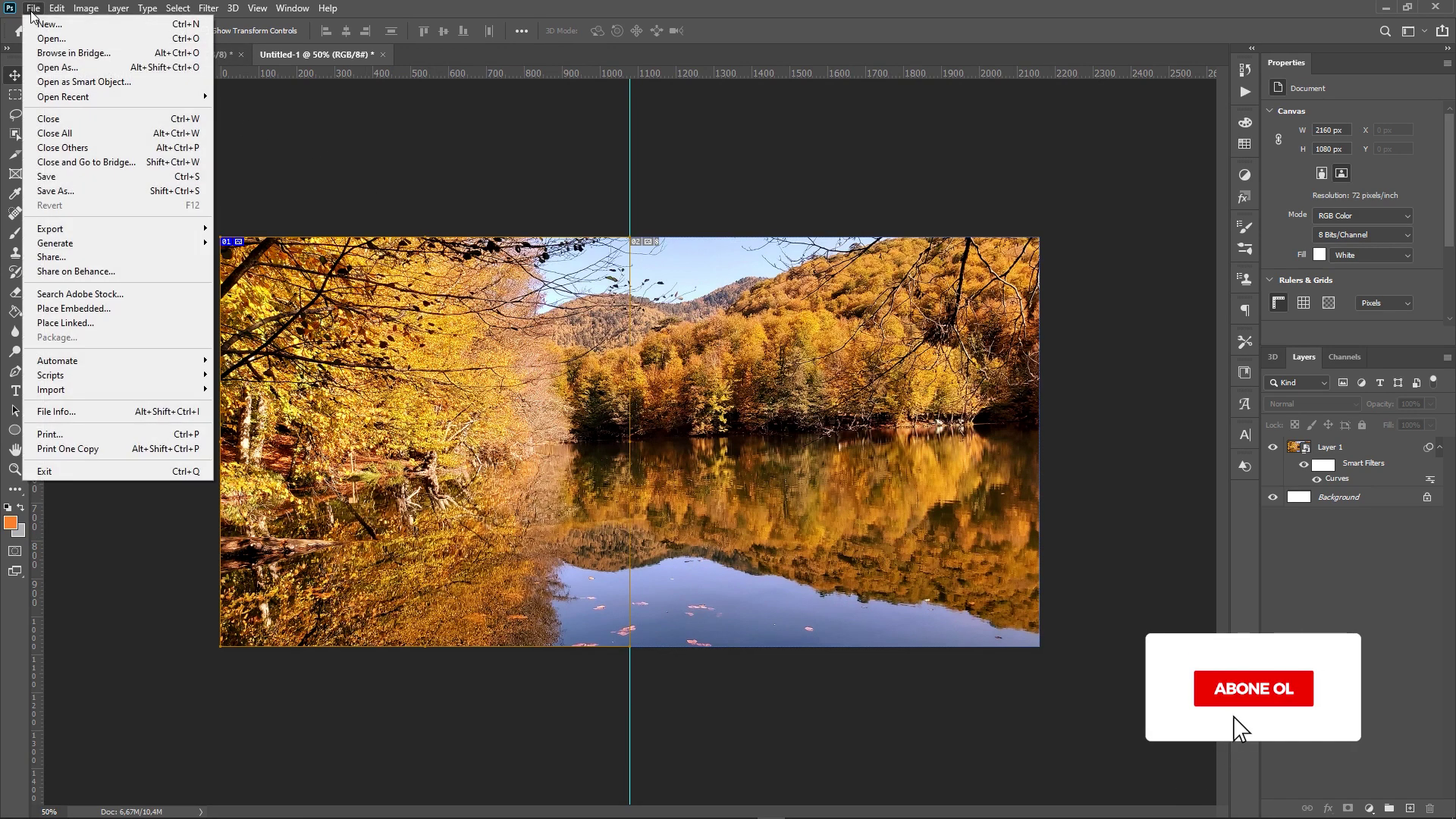
left_click(301, 289)
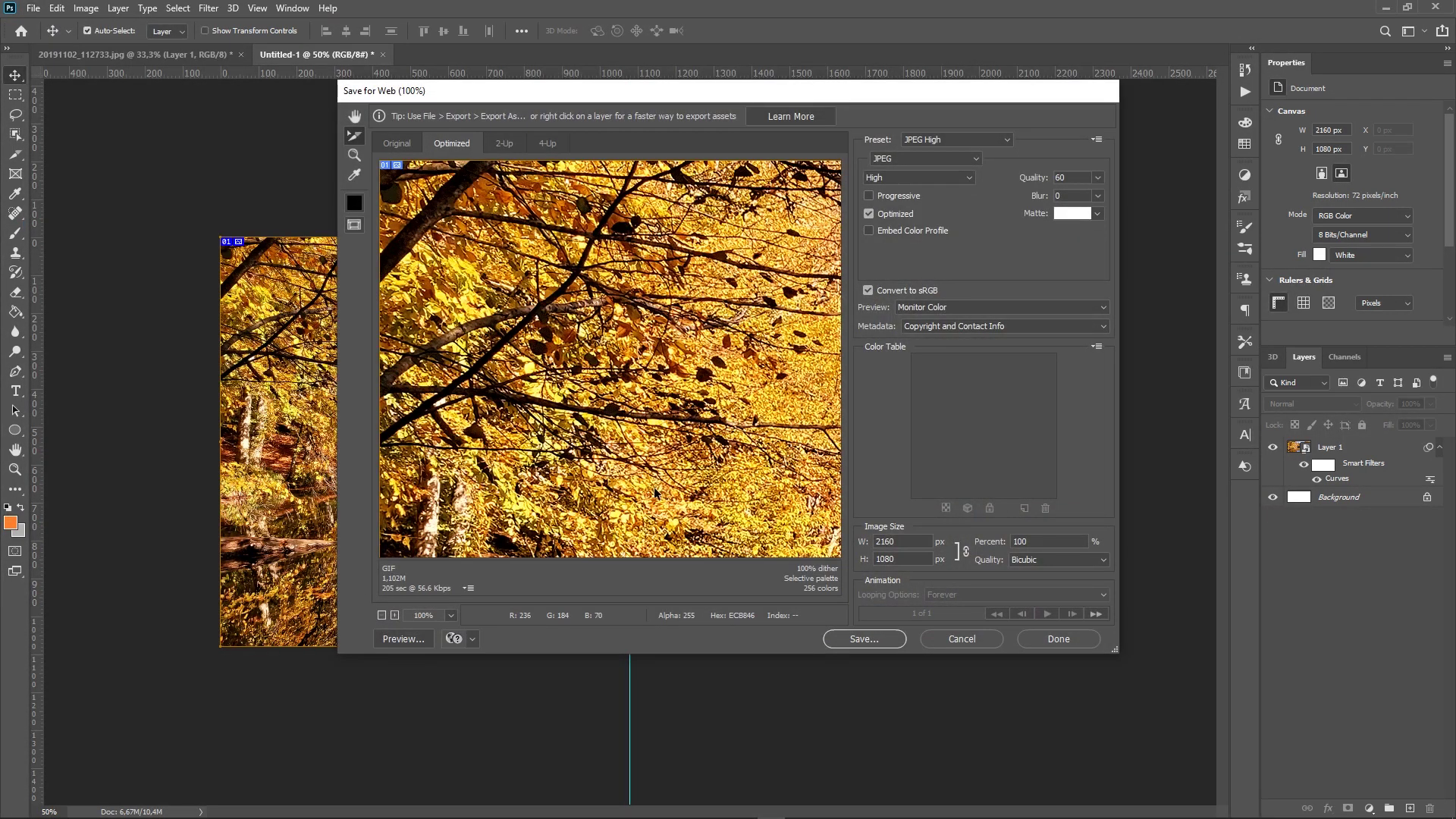
left_click(395, 150)
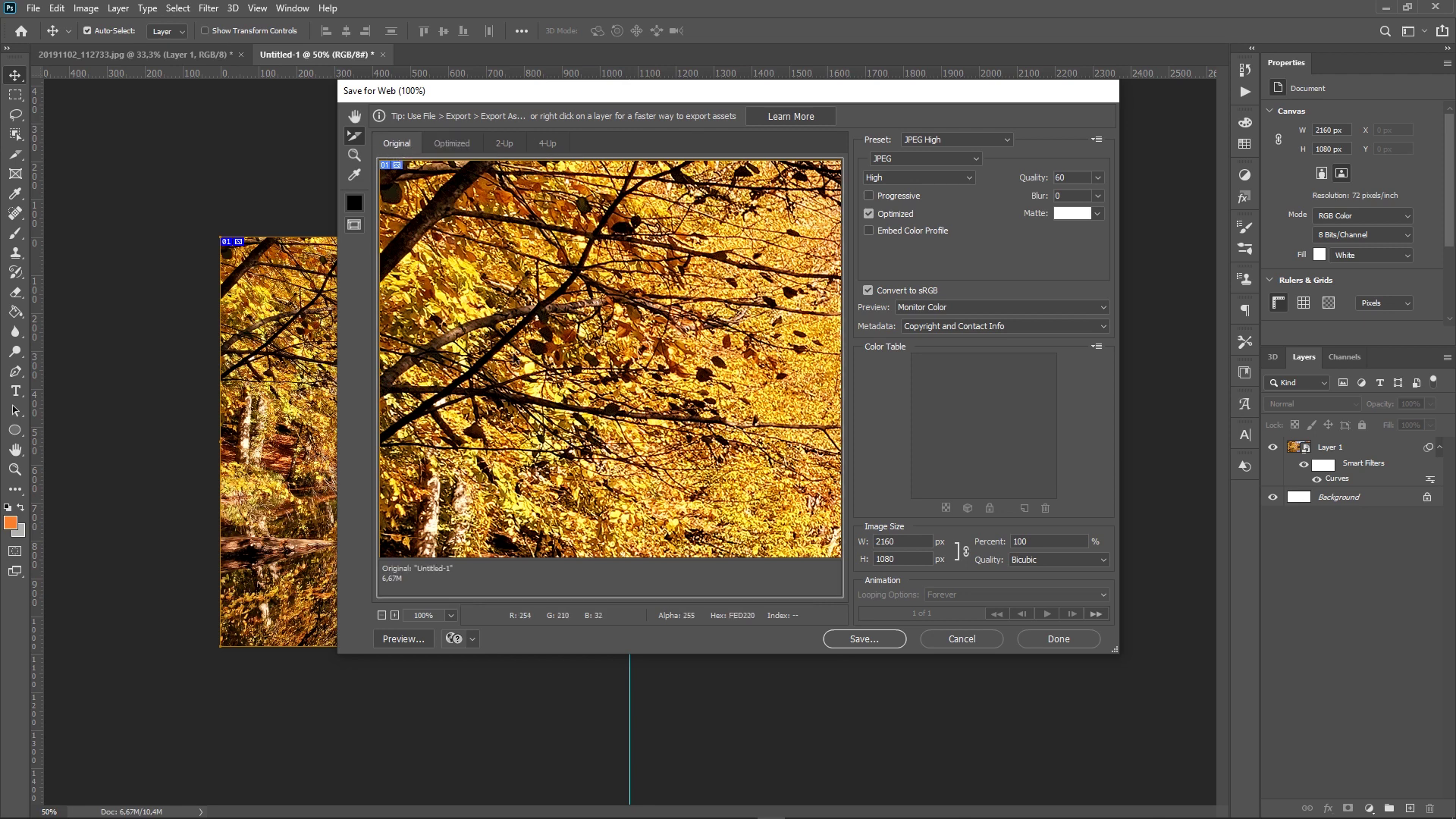
left_click(451, 616)
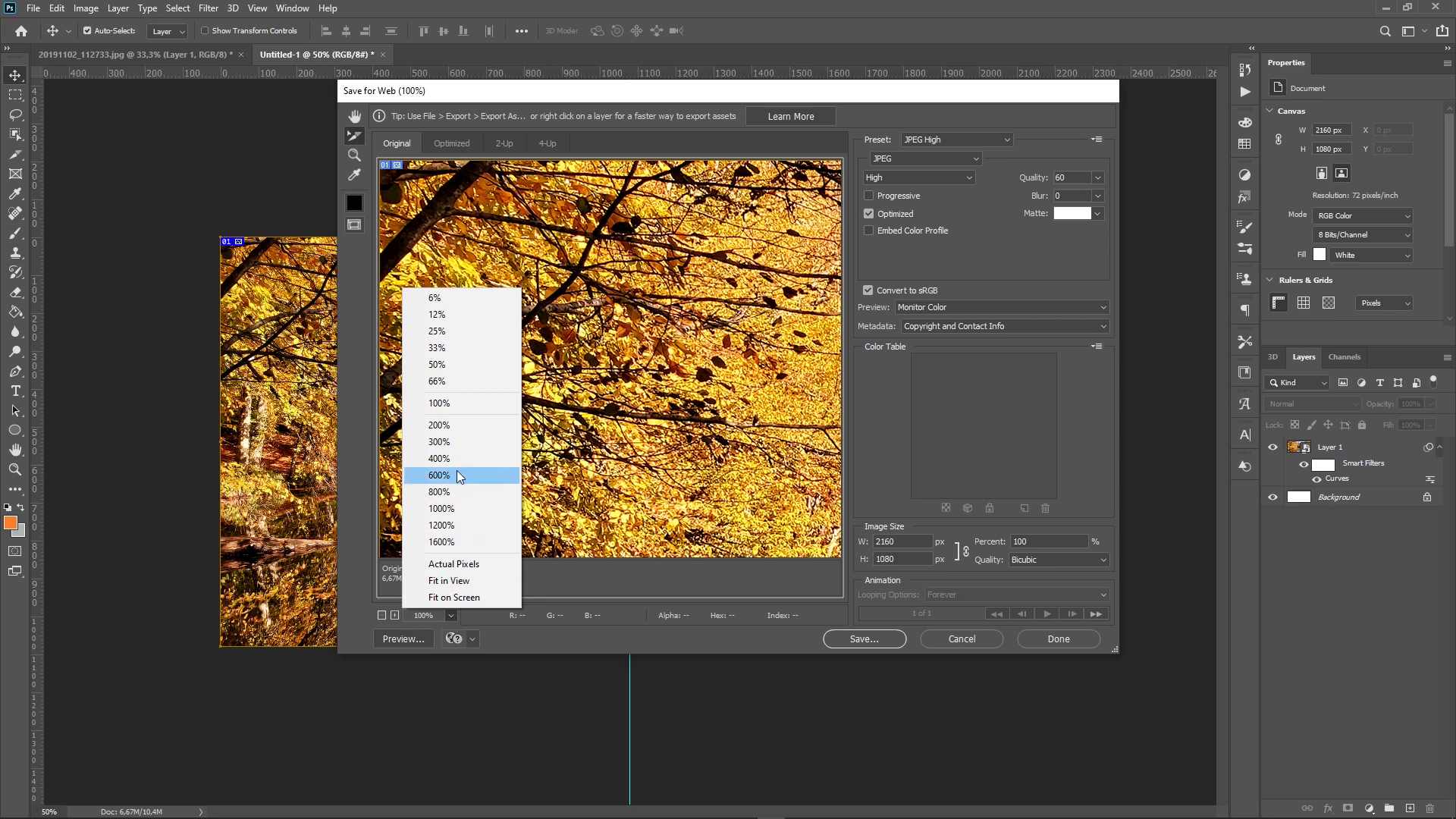
left_click(455, 350)
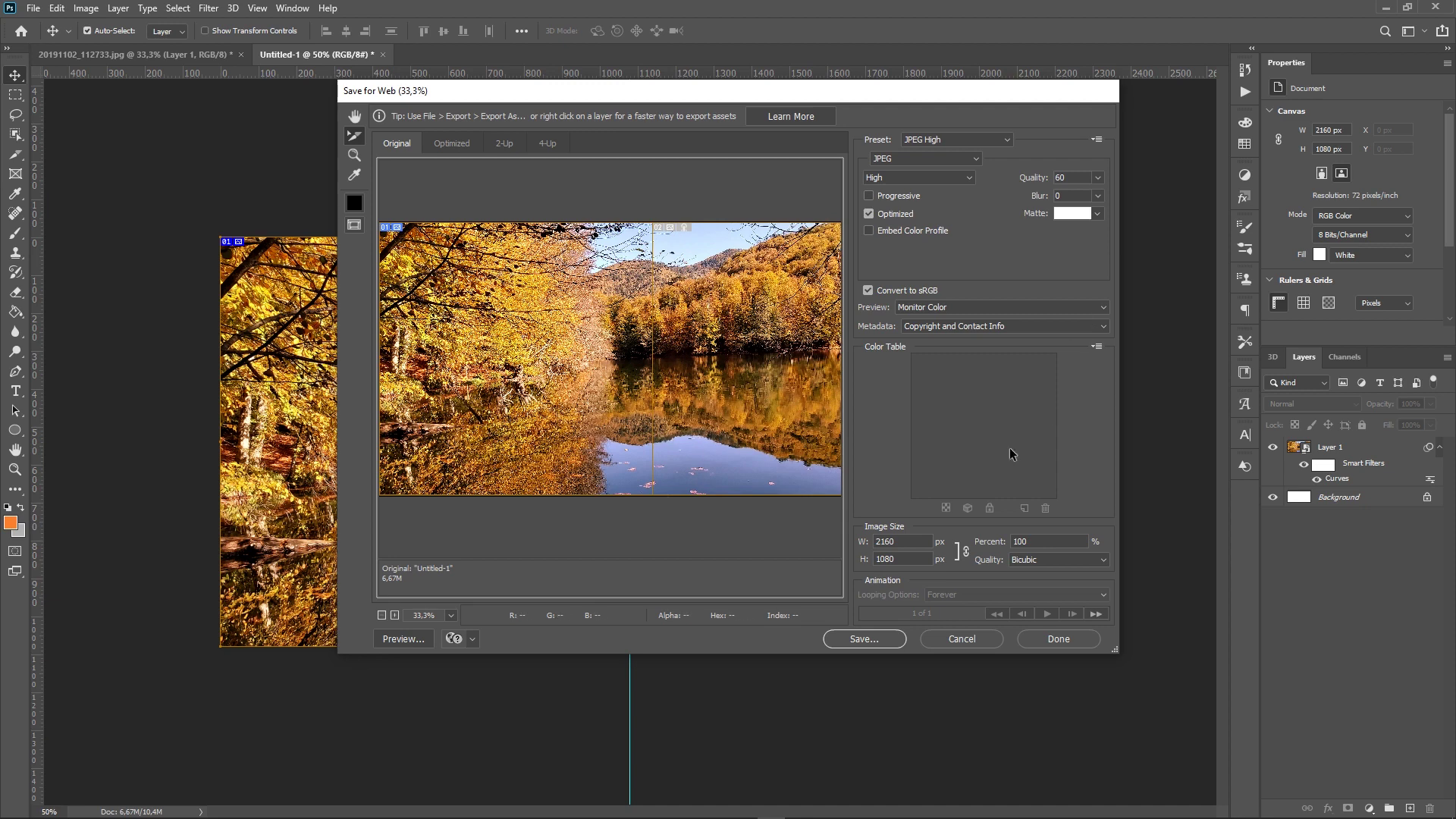
left_click(867, 639)
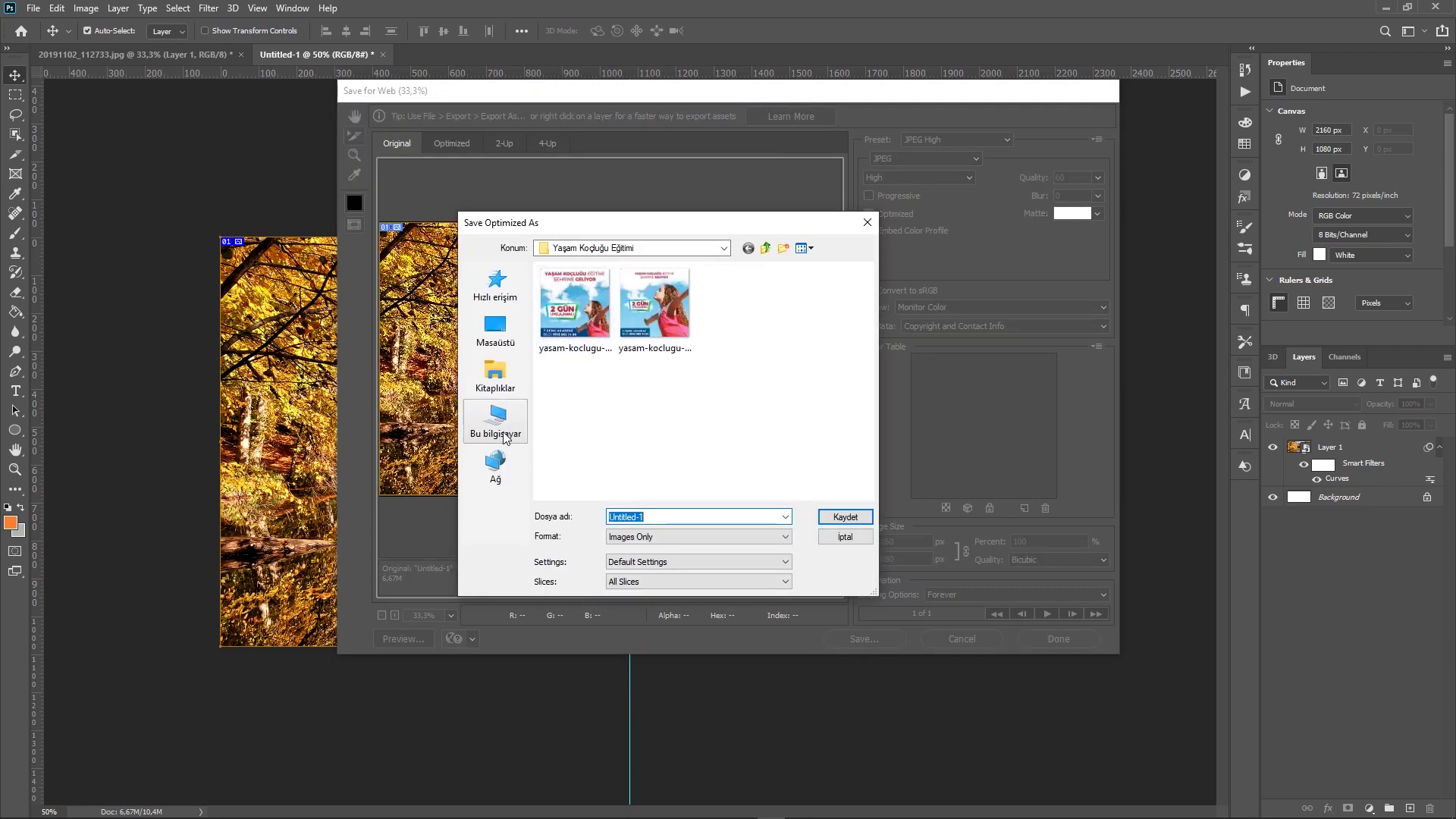
left_click(495, 421)
key("Return")
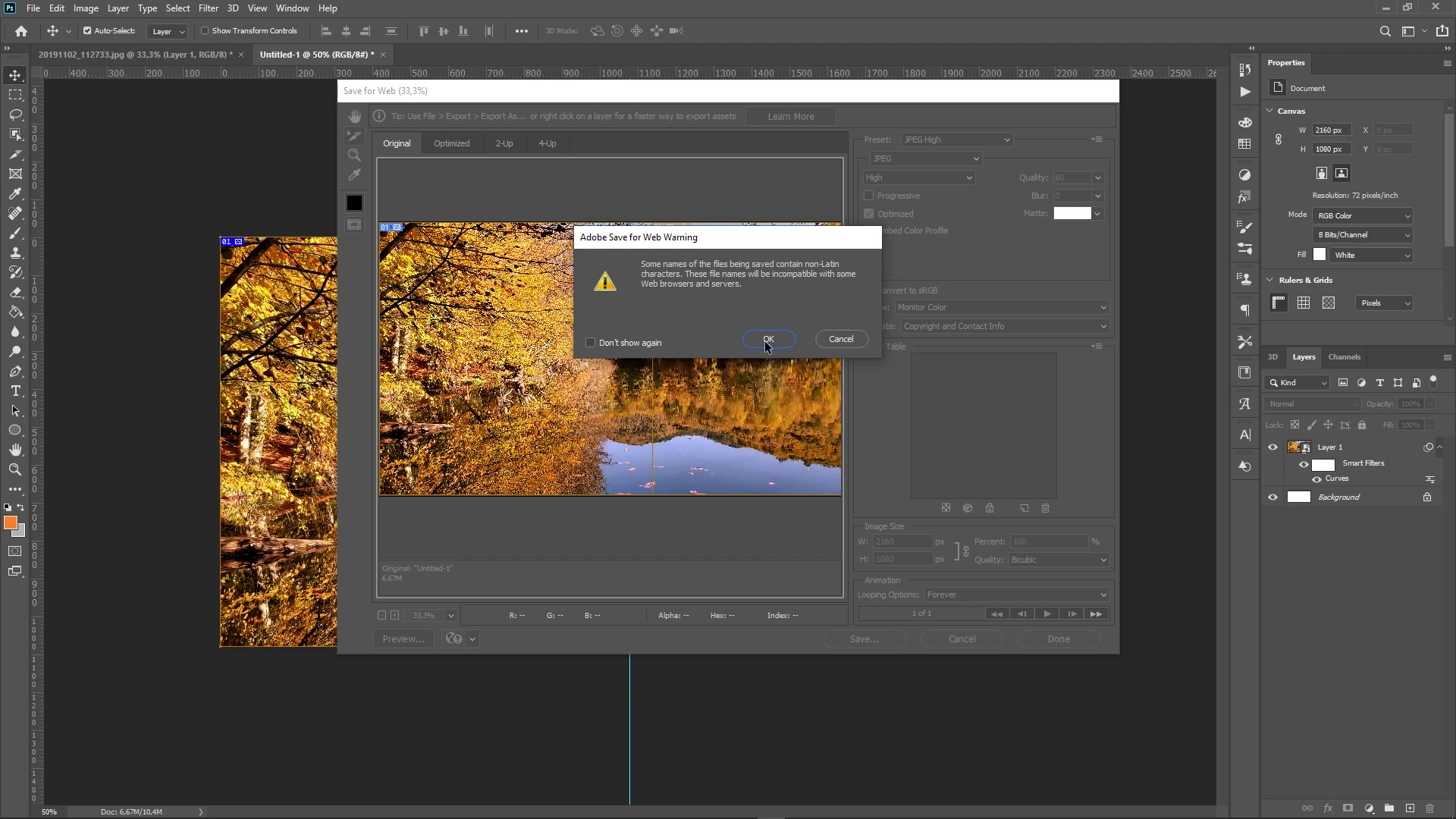
left_click(768, 340)
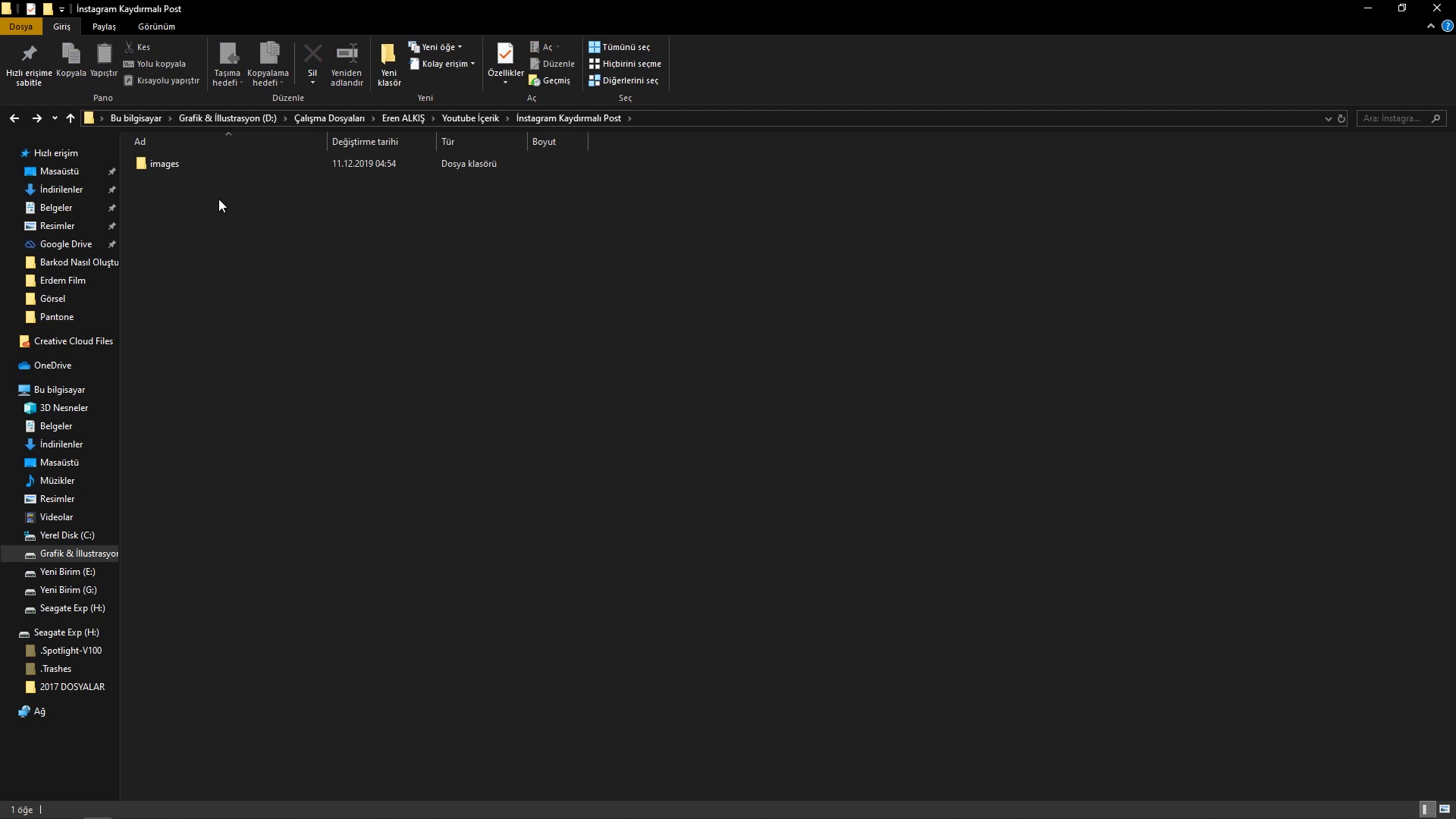
Open yedigoller_01 from the images folder in the photo viewer.
left_click(171, 167)
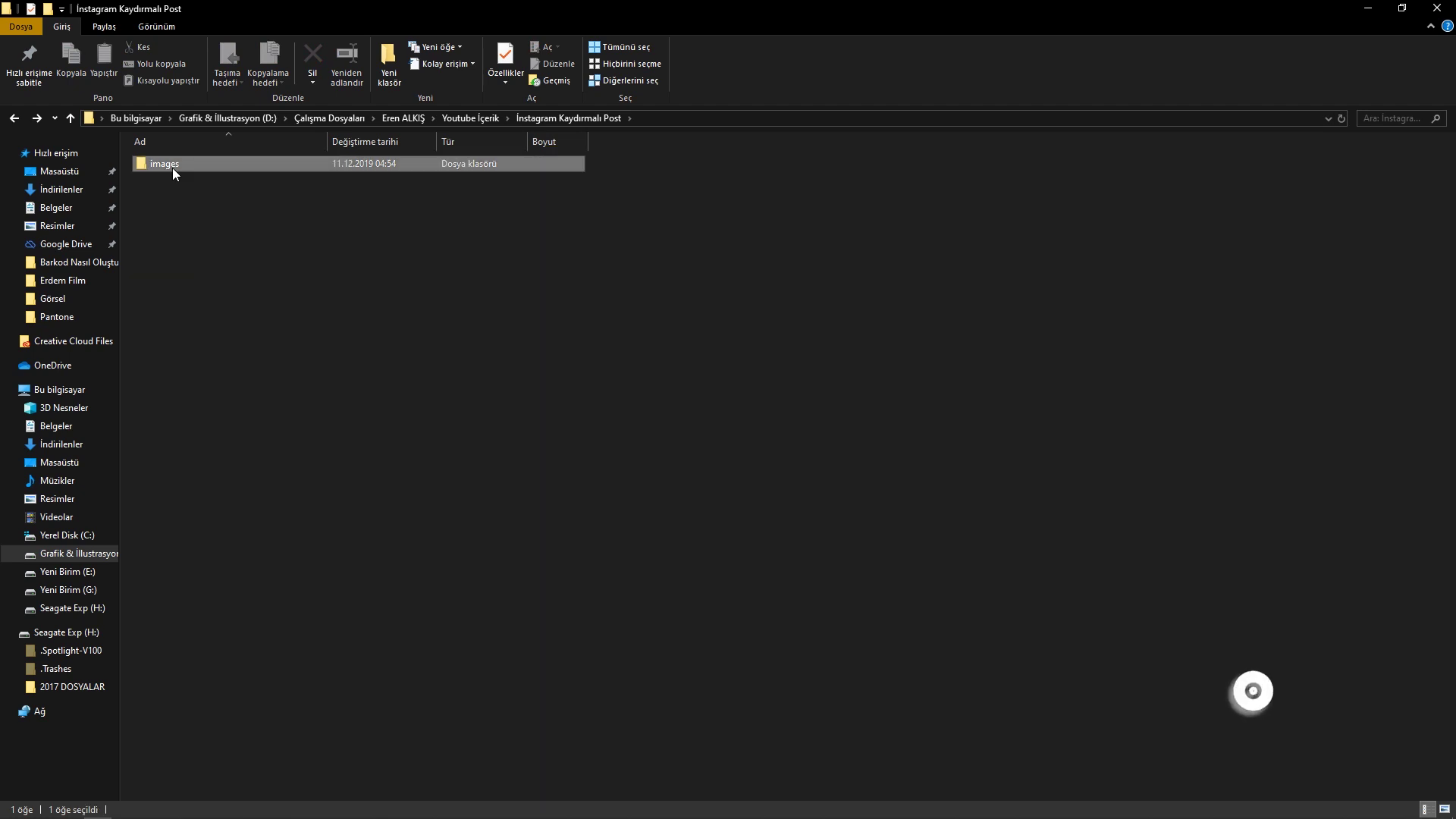
double_click(171, 167)
left_click(173, 199)
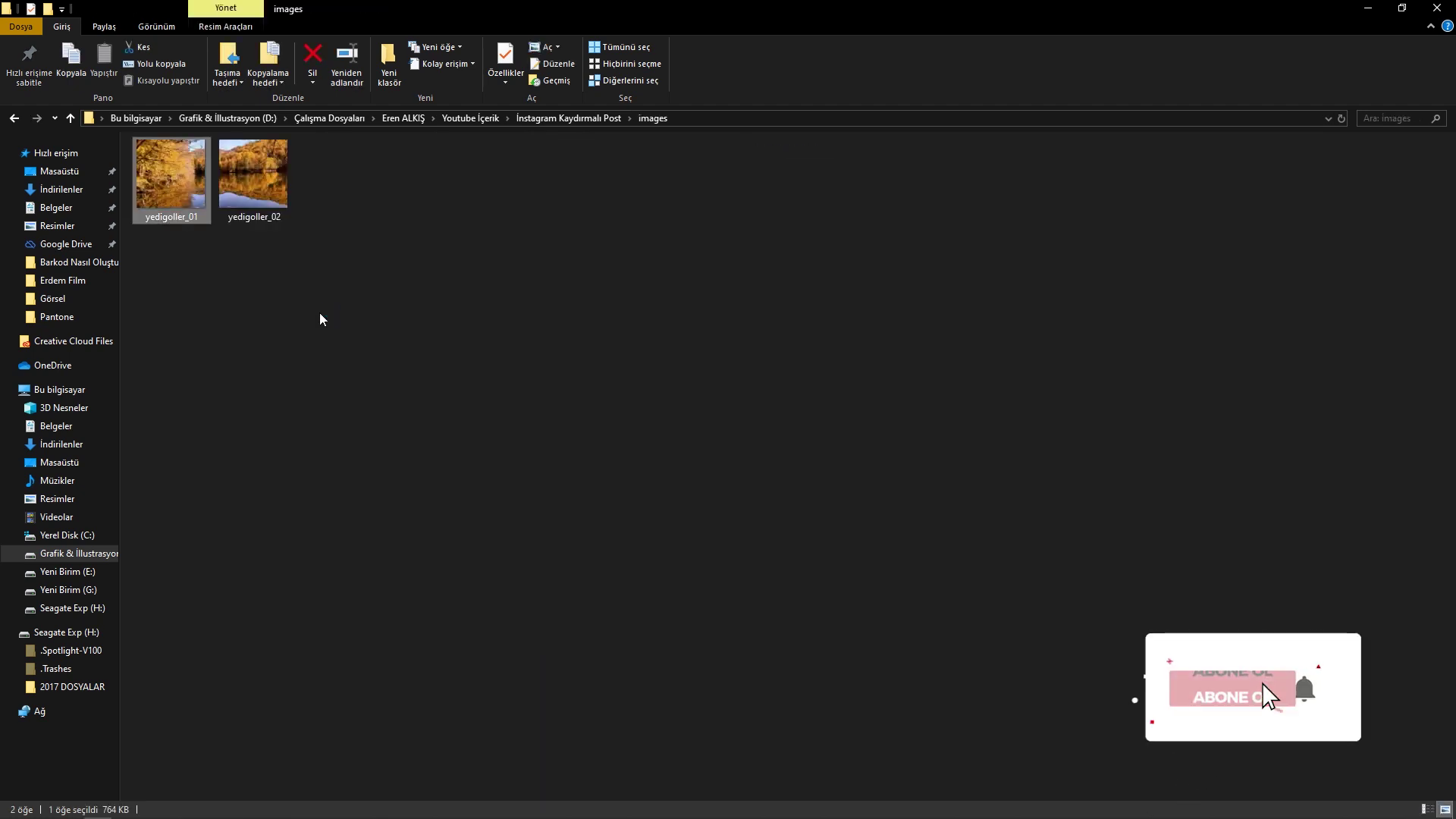
key("Return")
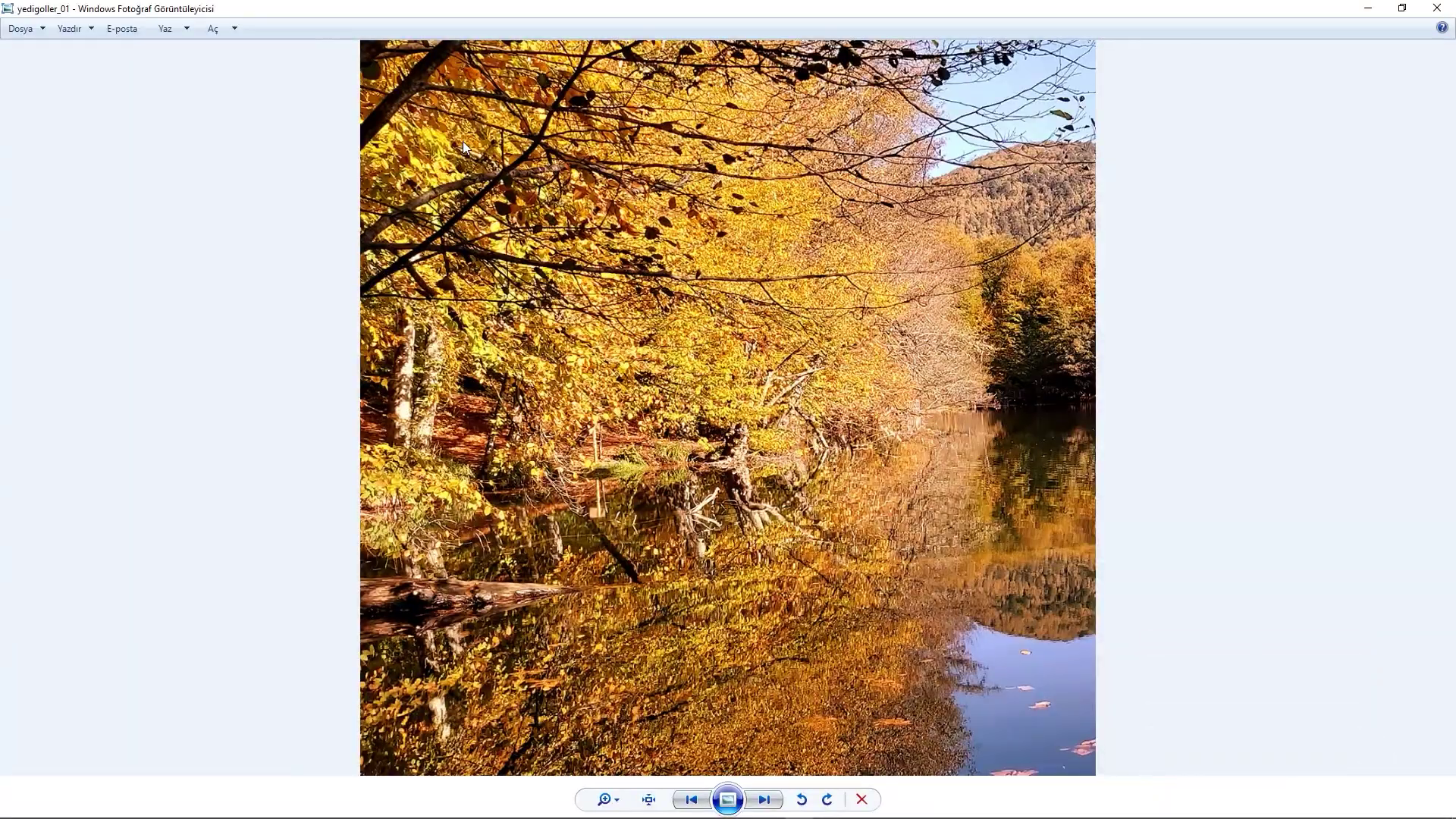
Flip from yedigoller_01 to yedigoller_02, then close Windows Photo Viewer.
key("Right")
key("Right")
key("Right")
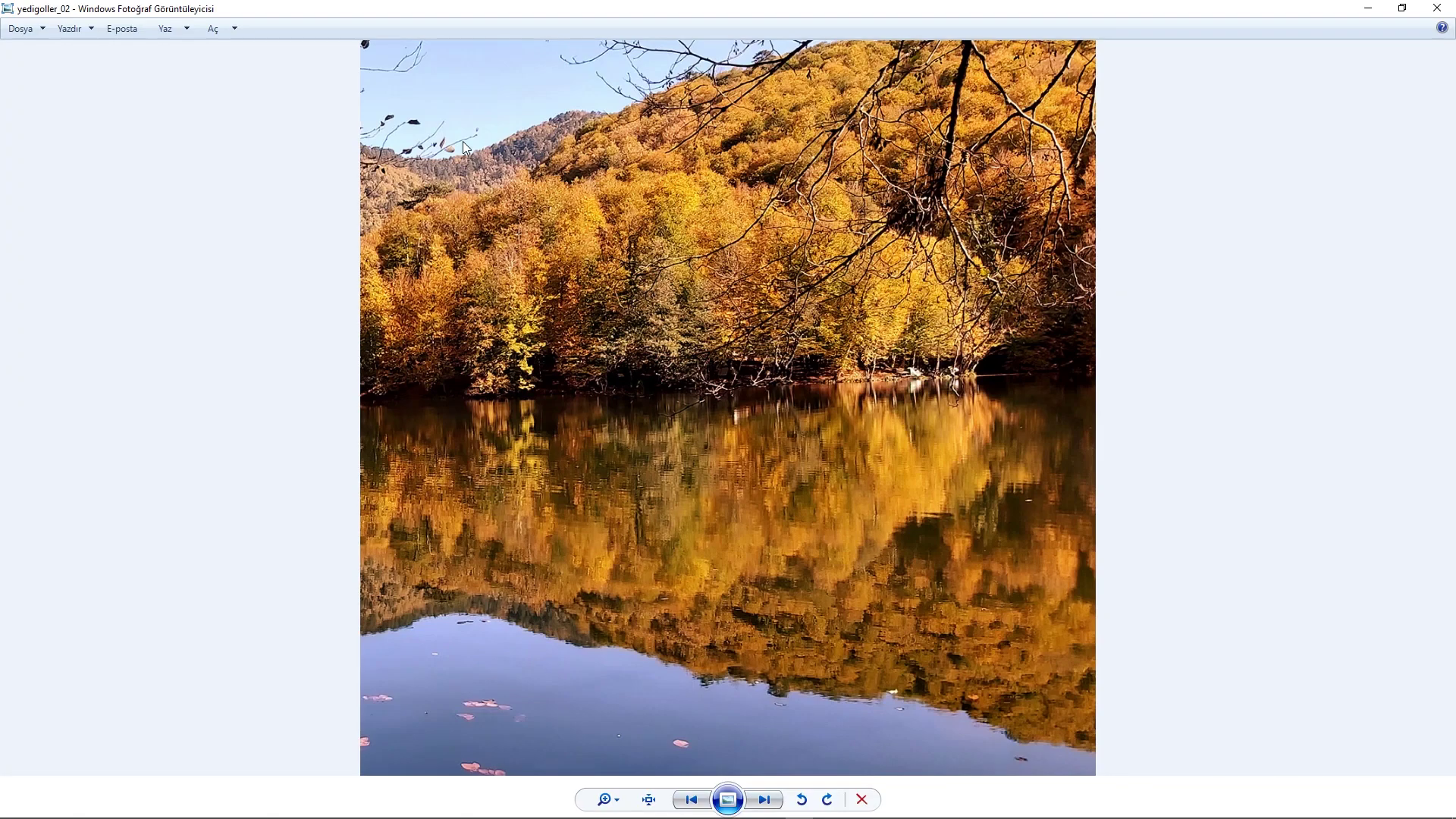
left_click(1437, 8)
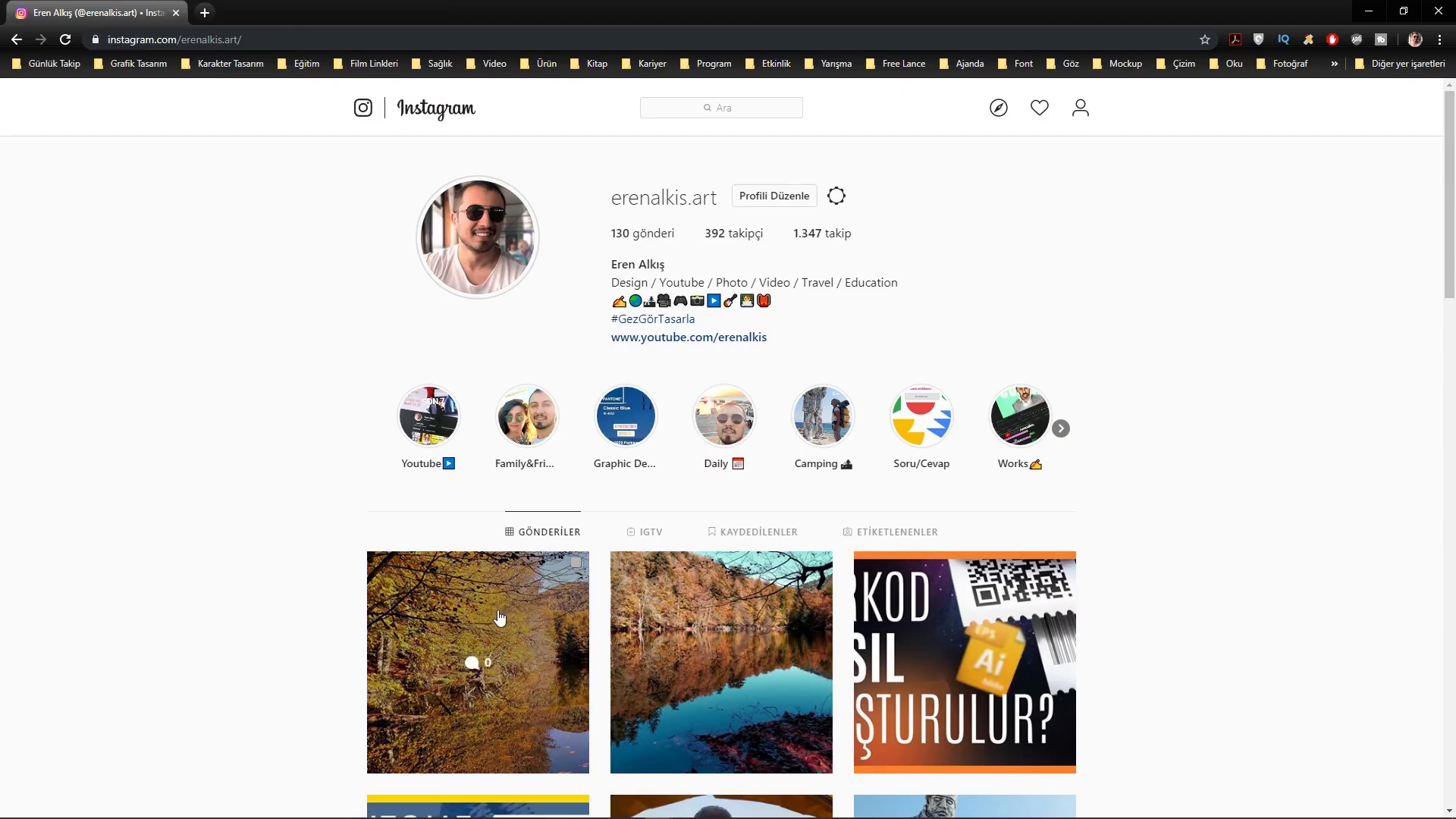
left_click(474, 659)
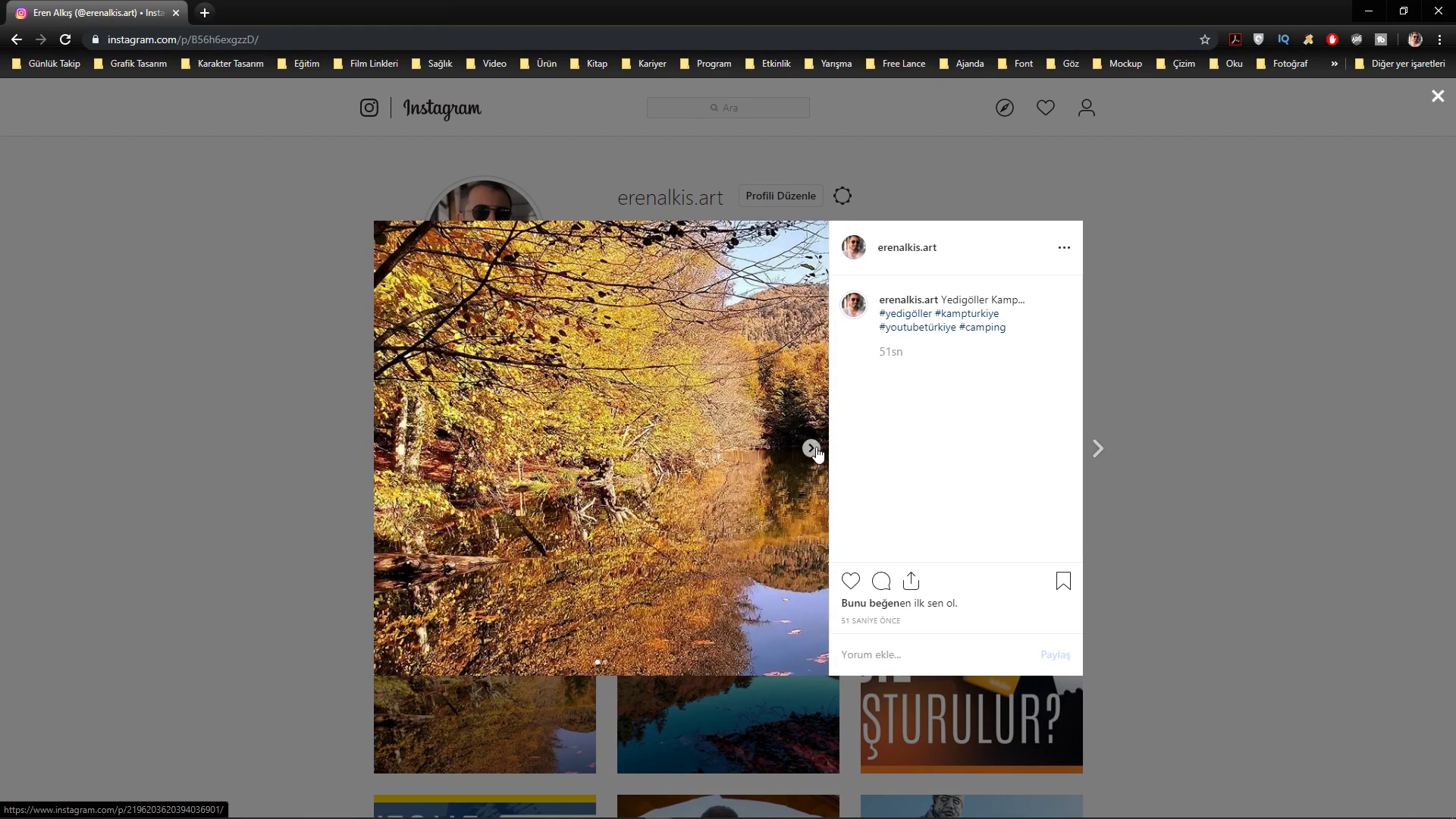
left_click(811, 448)
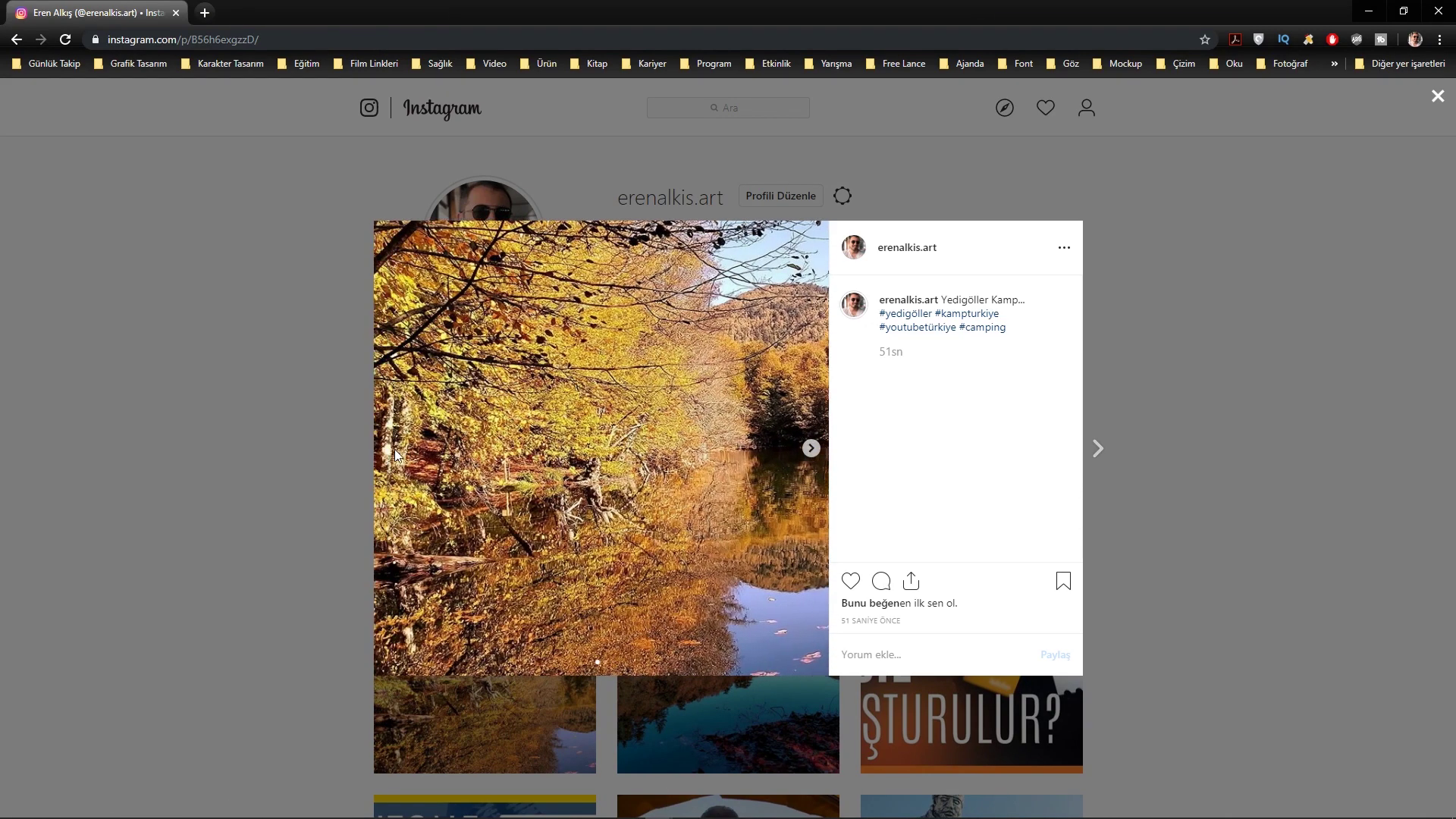
left_click(393, 449)
left_click(812, 453)
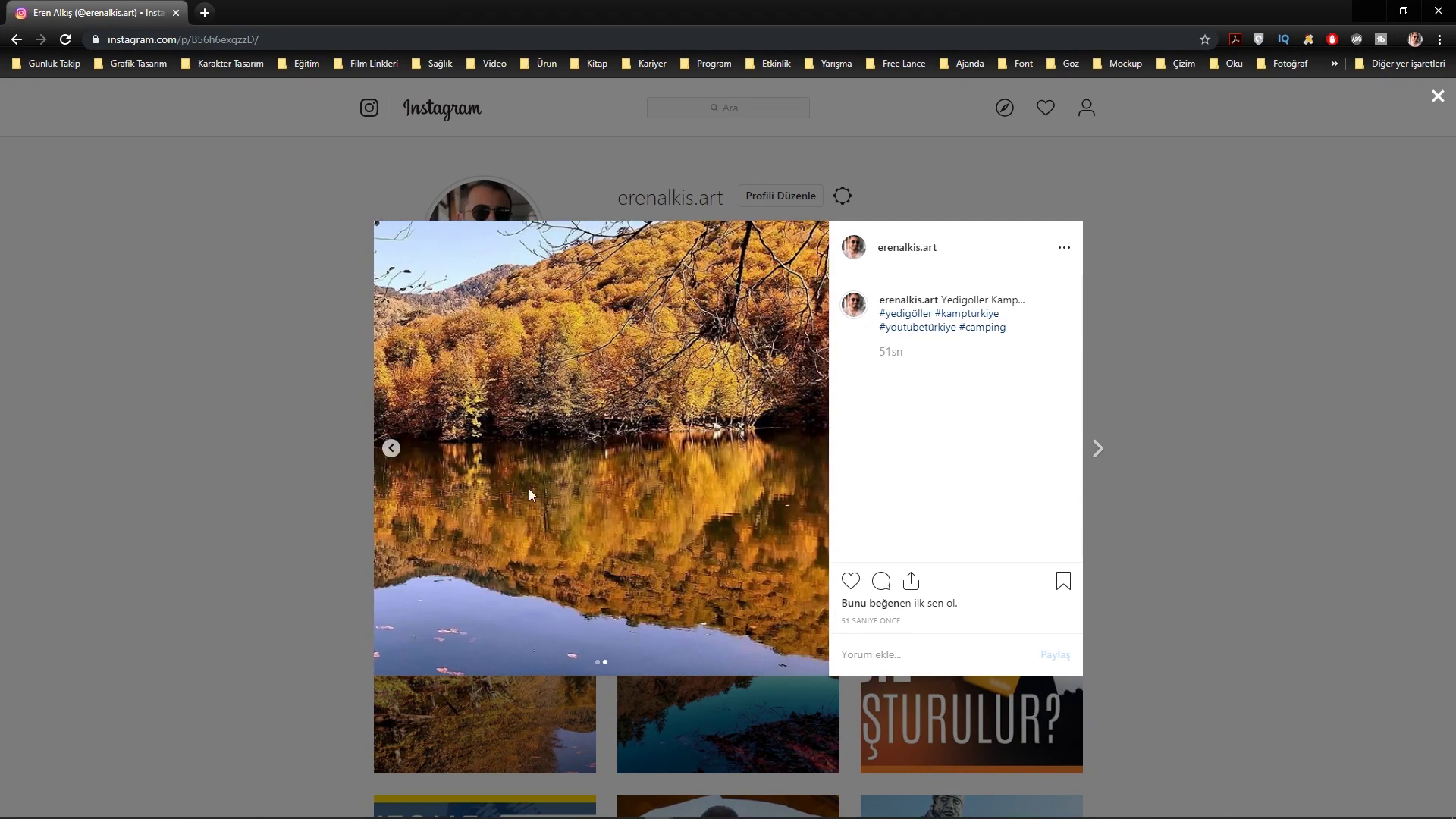
left_click(393, 449)
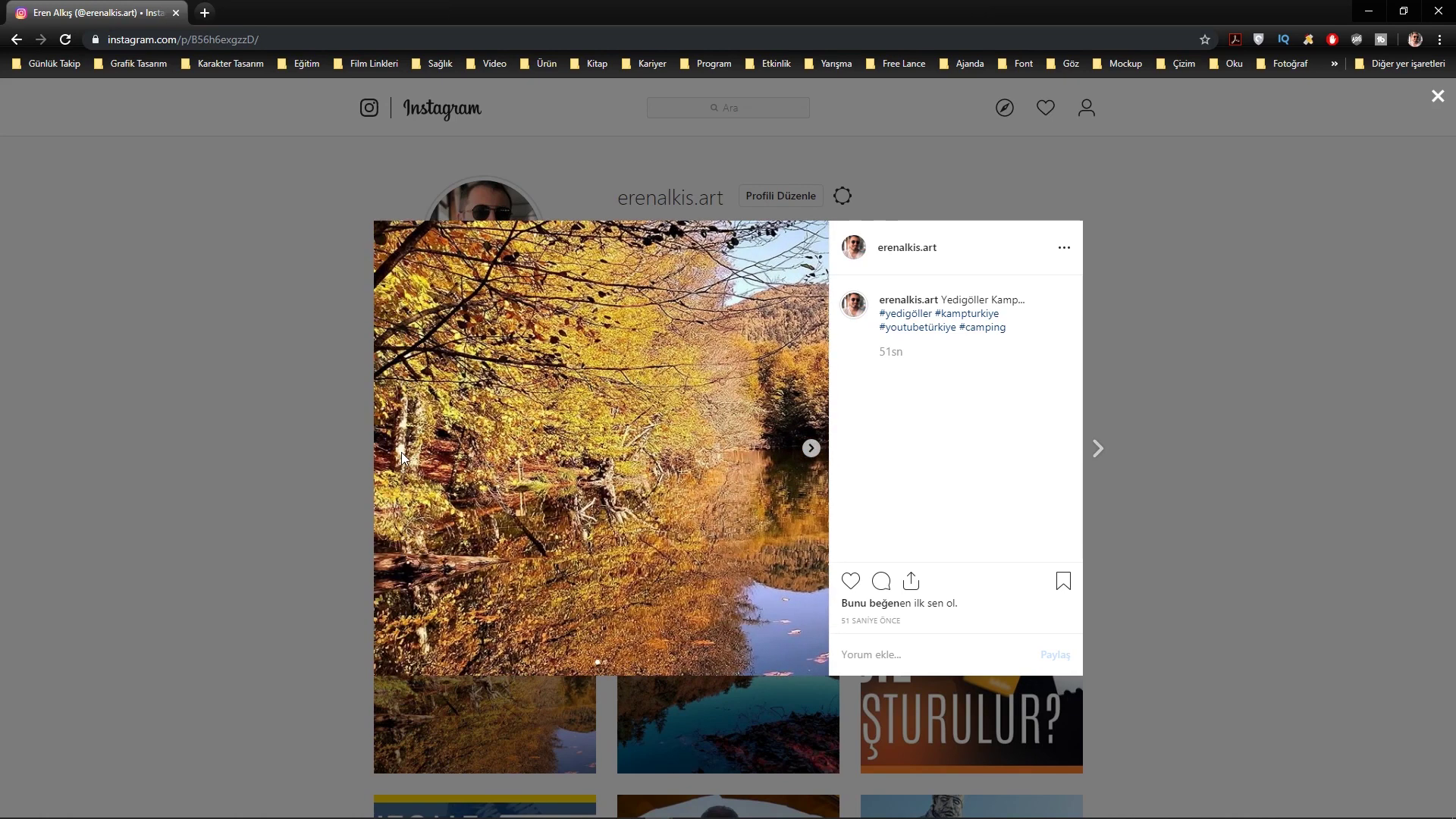
left_click(812, 449)
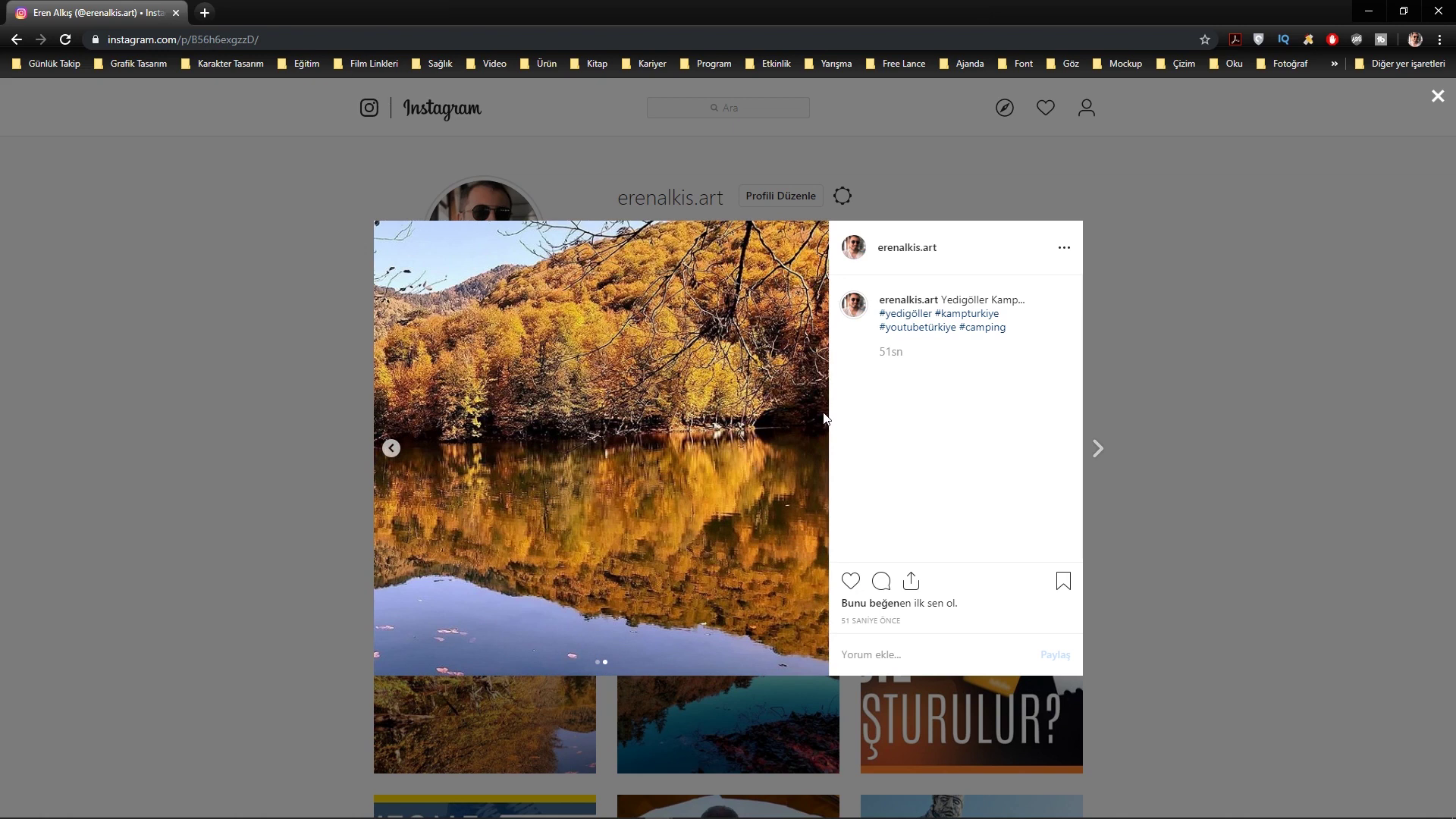
left_click(1179, 310)
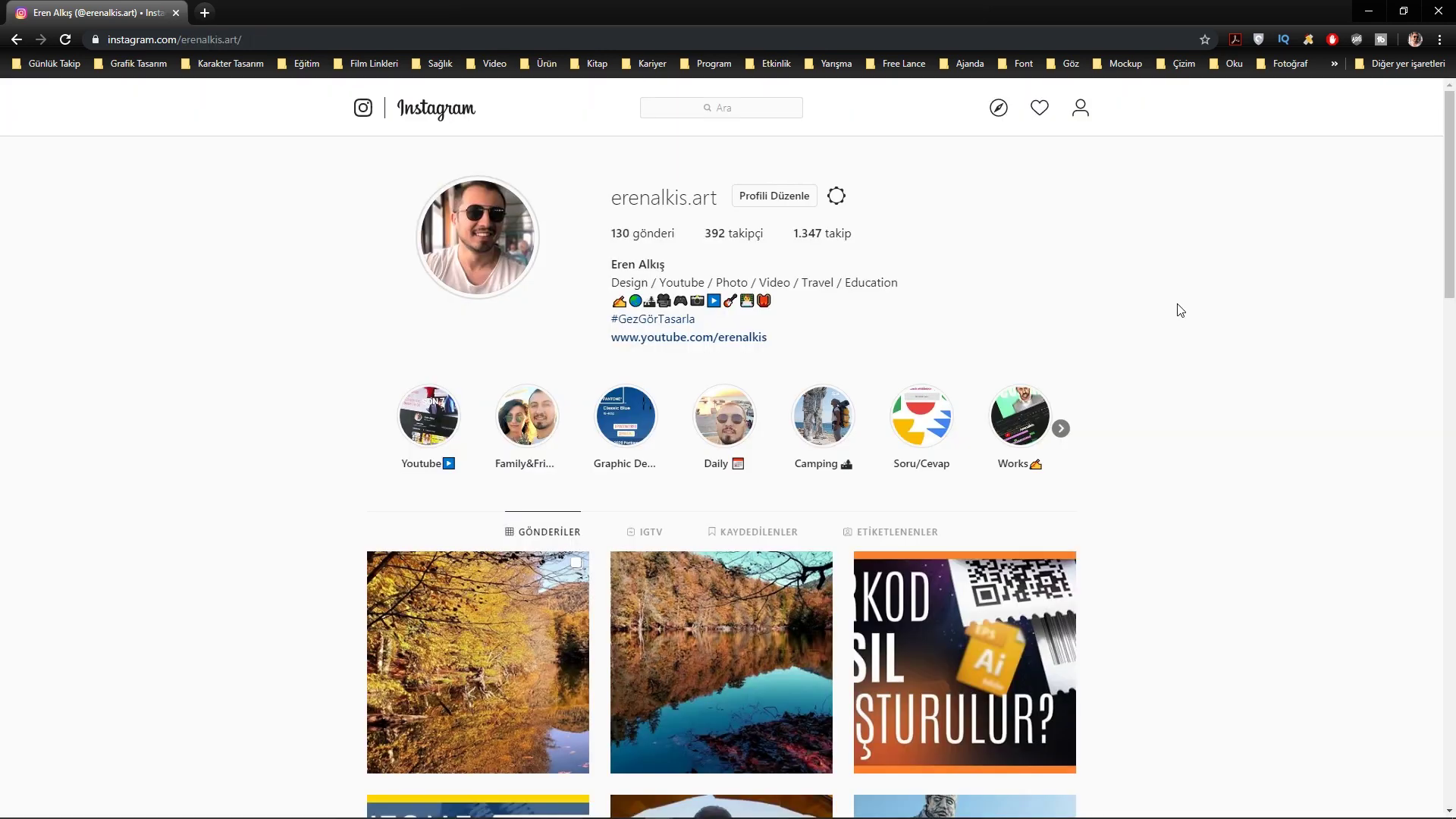